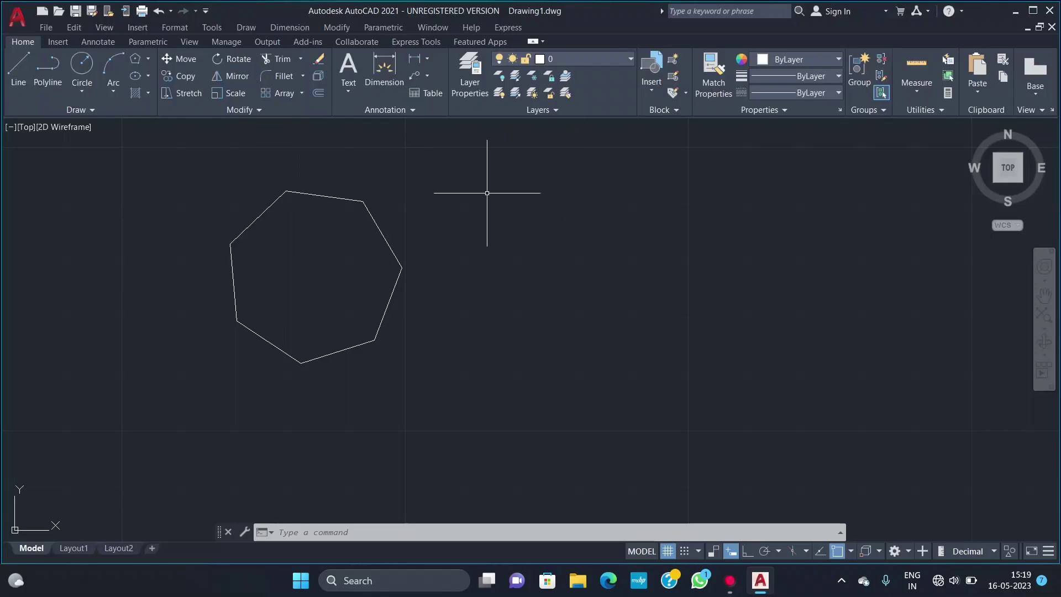
Step: Browse the polygon, draw-command and toolbar customisation menus, closing them unchanged
click(147, 58)
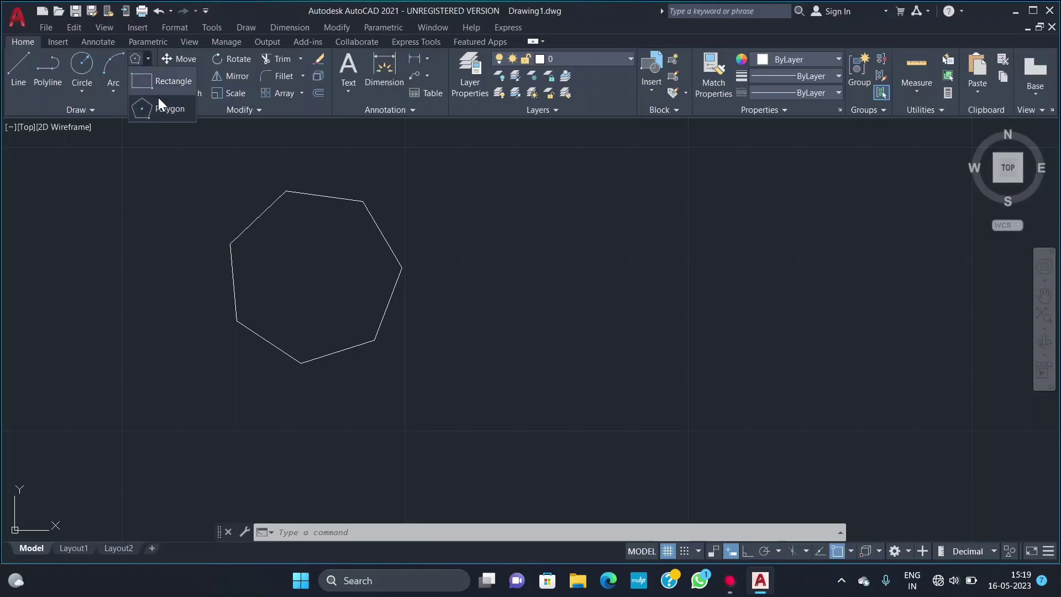
click(246, 29)
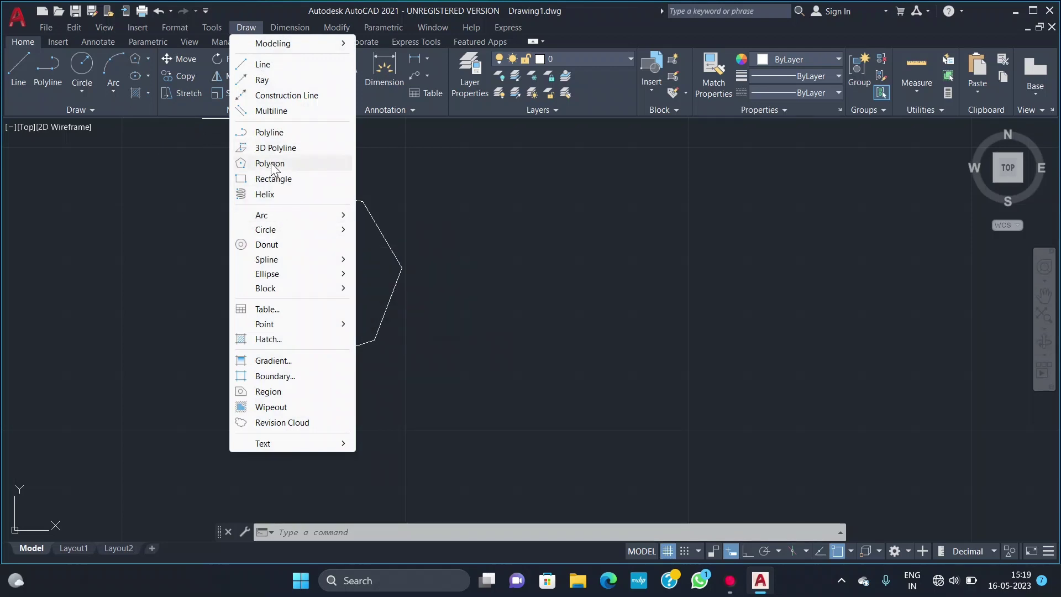
click(255, 28)
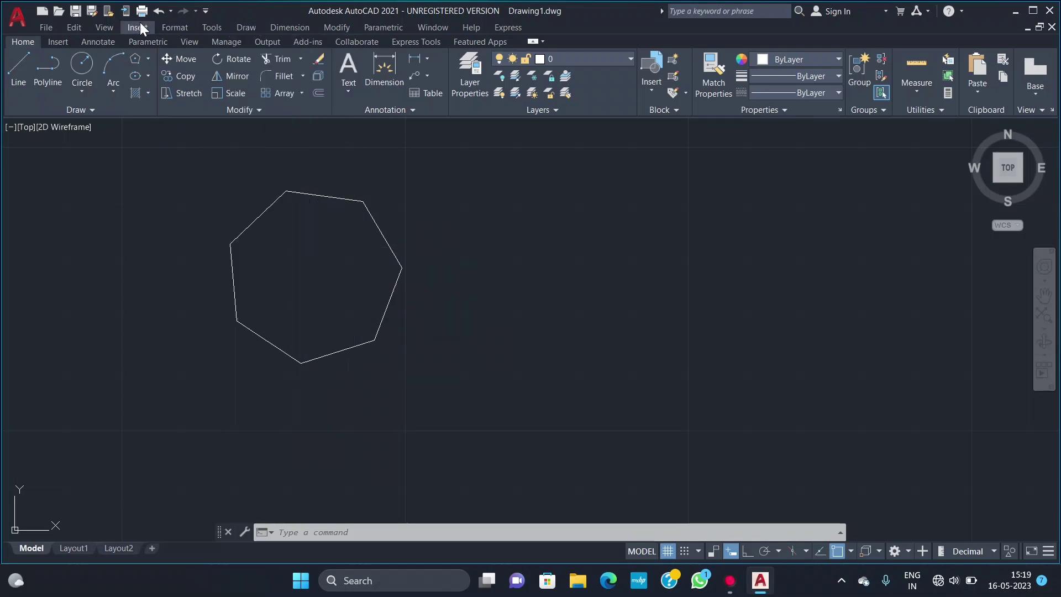
click(205, 11)
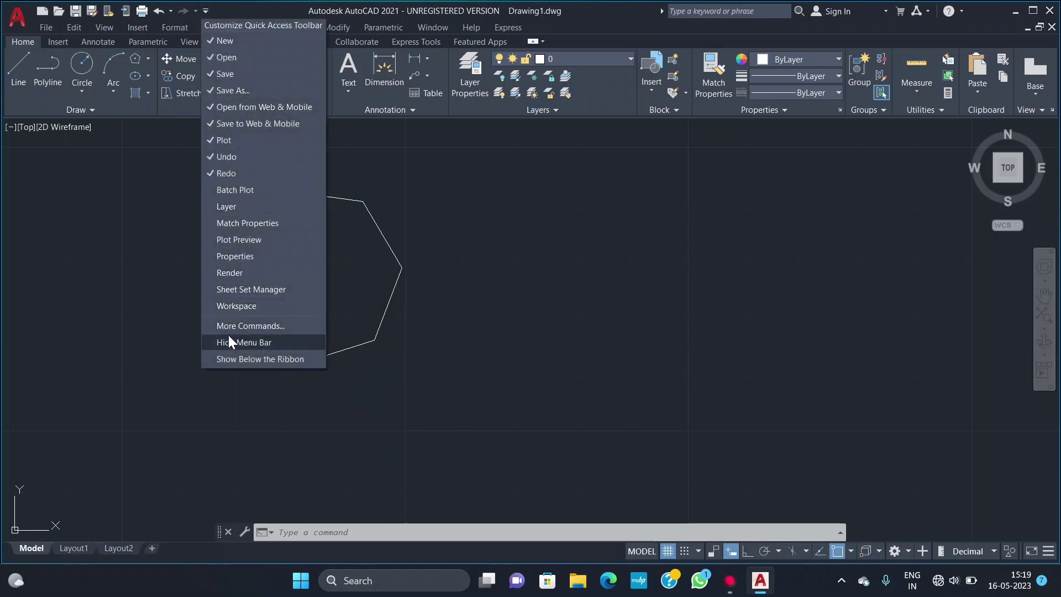
click(206, 9)
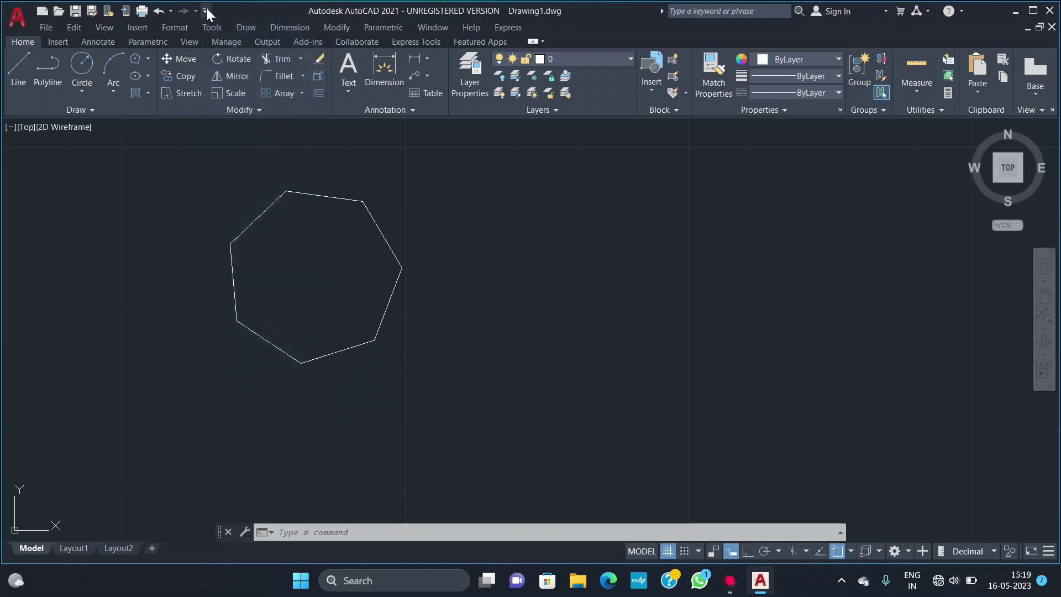
Step: Dimension the heptagon's upper-left edge with an aligned dimension reading 0.6808
click(428, 58)
click(425, 108)
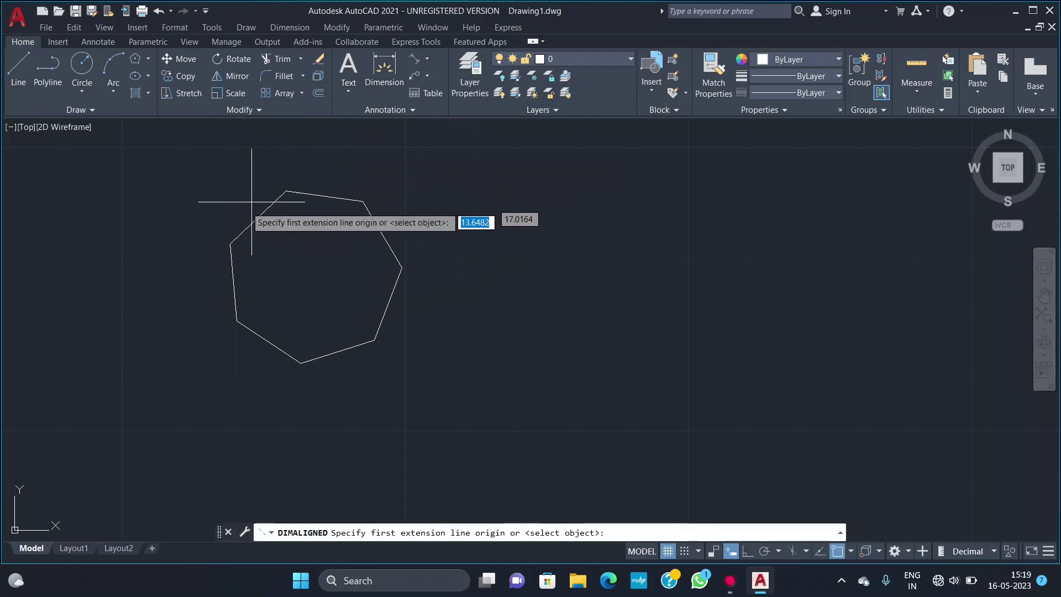
click(230, 243)
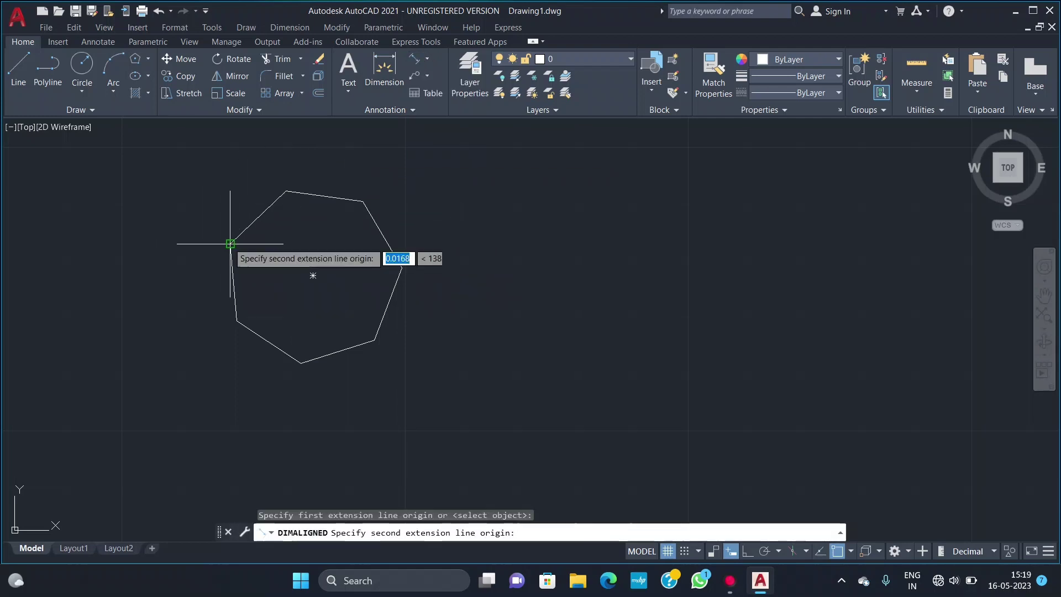
click(285, 191)
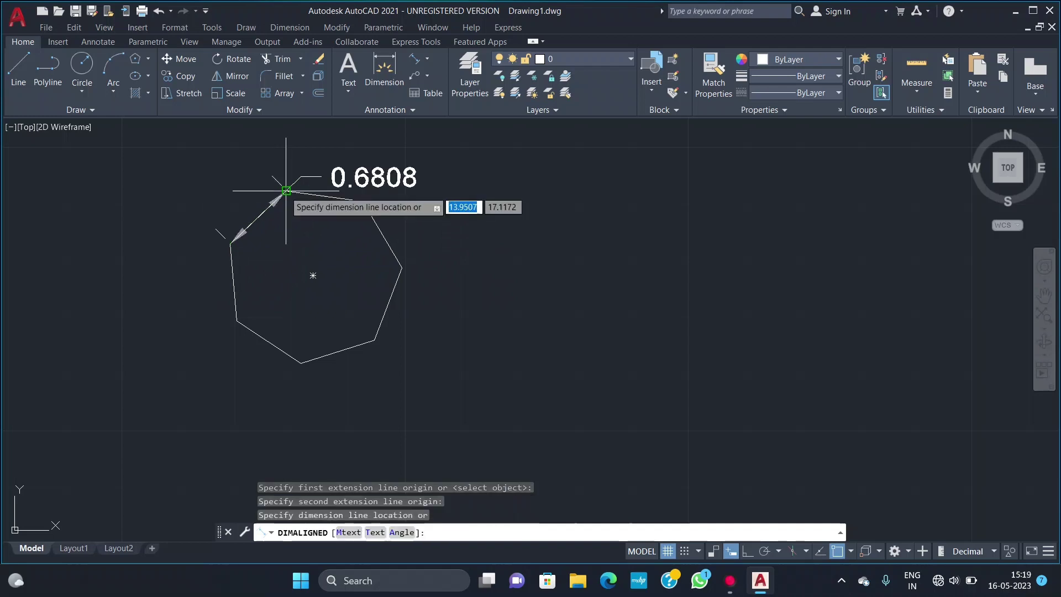
click(257, 170)
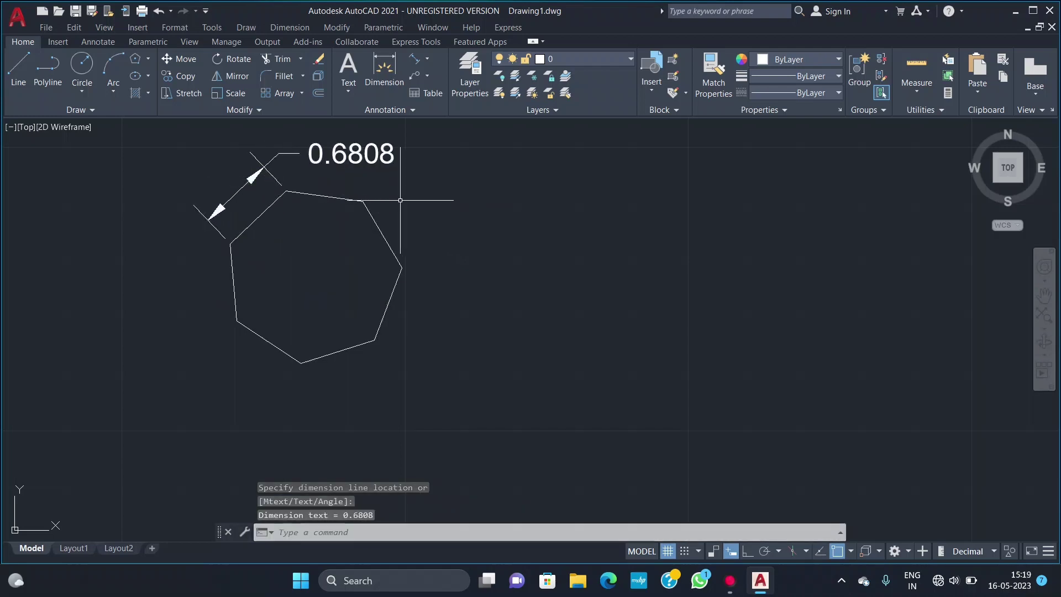
Step: Add a second 0.6808 aligned dimension on the heptagon's top edge
right_click(371, 200)
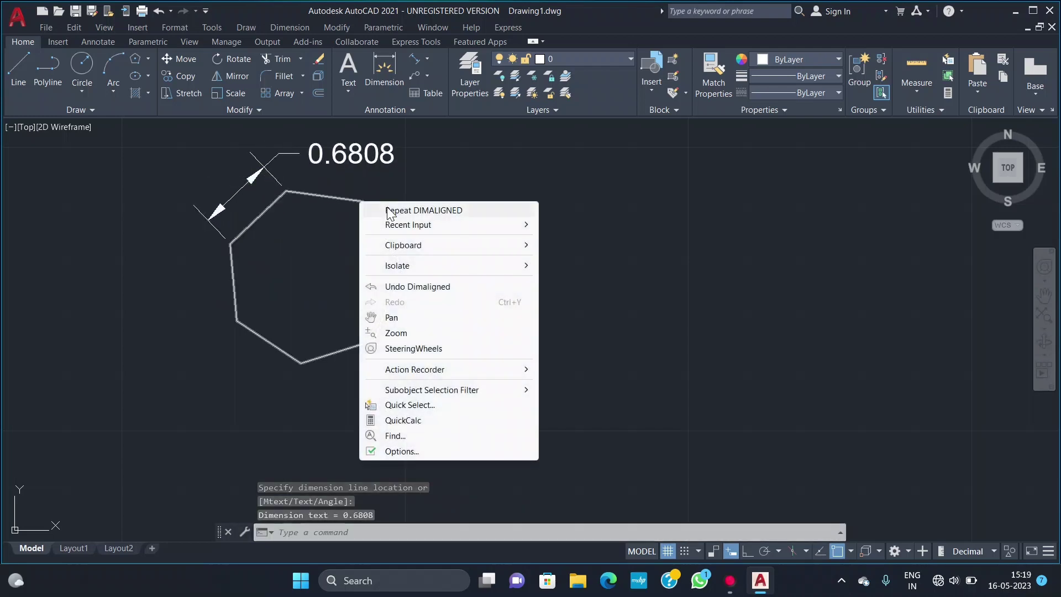
click(373, 206)
click(365, 204)
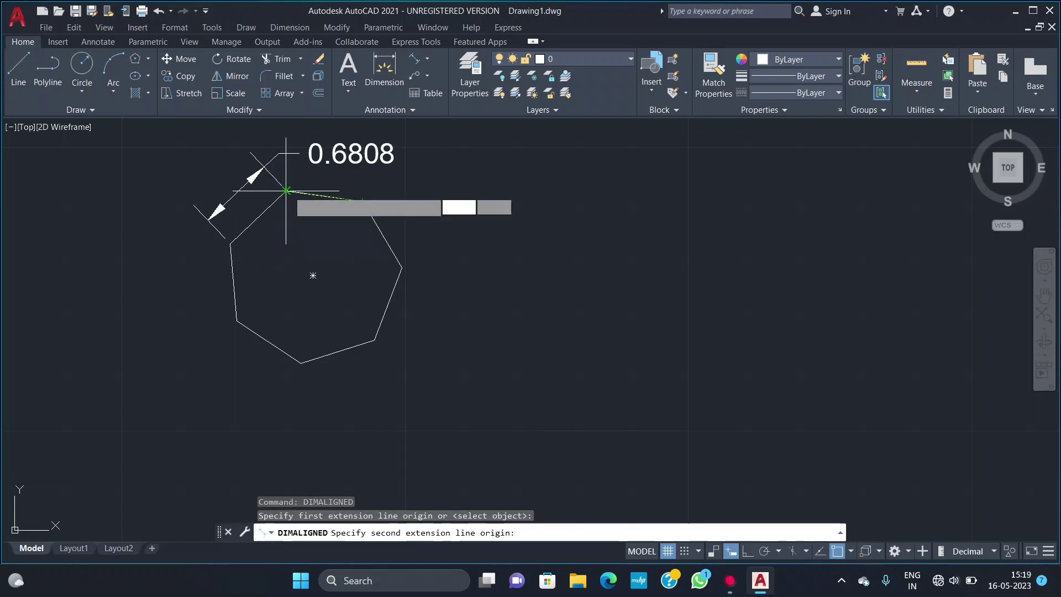
click(288, 191)
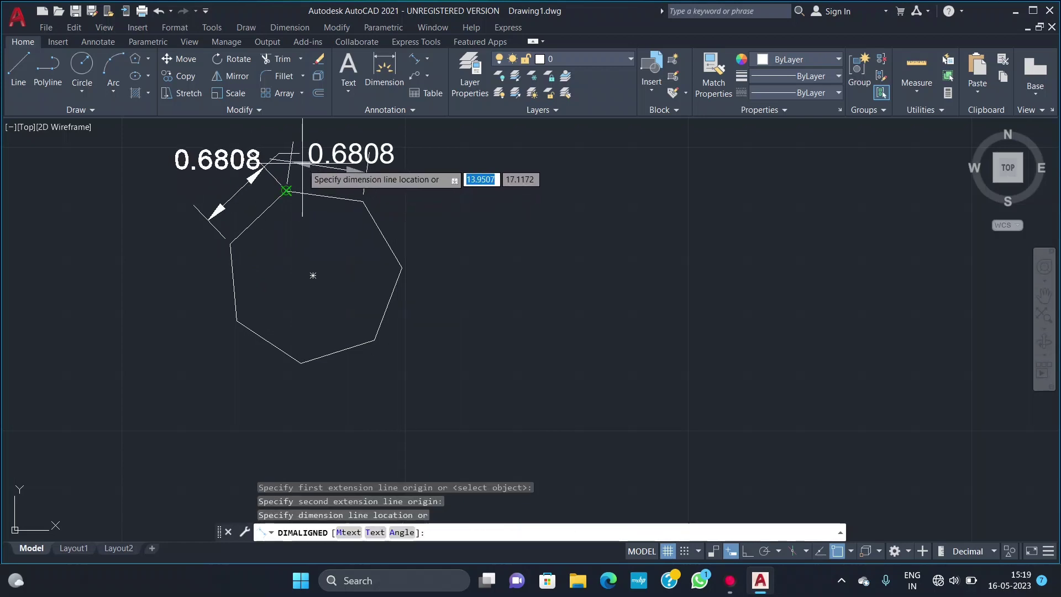
click(302, 165)
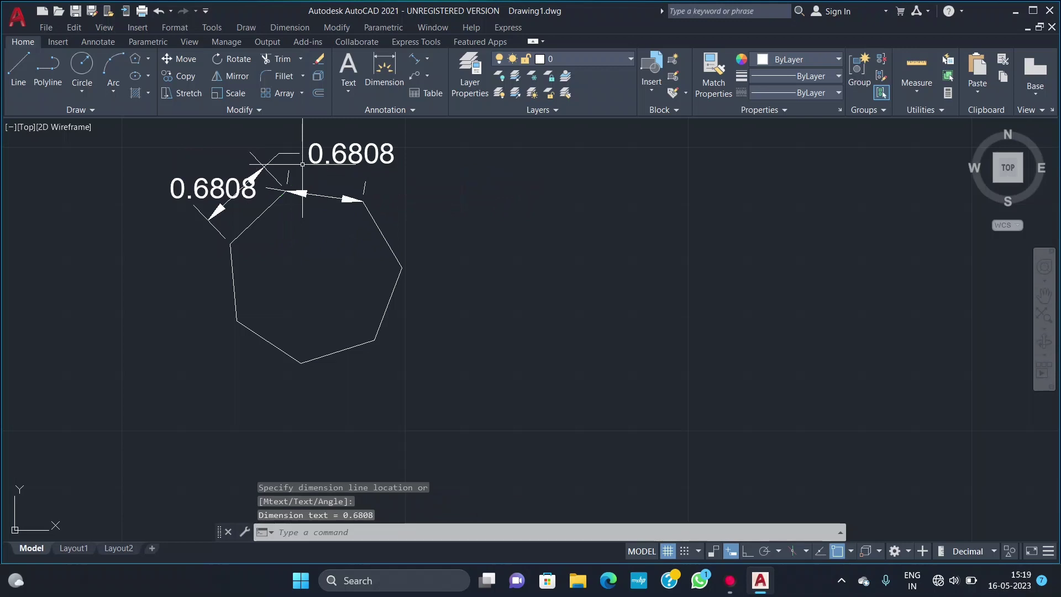
click(427, 58)
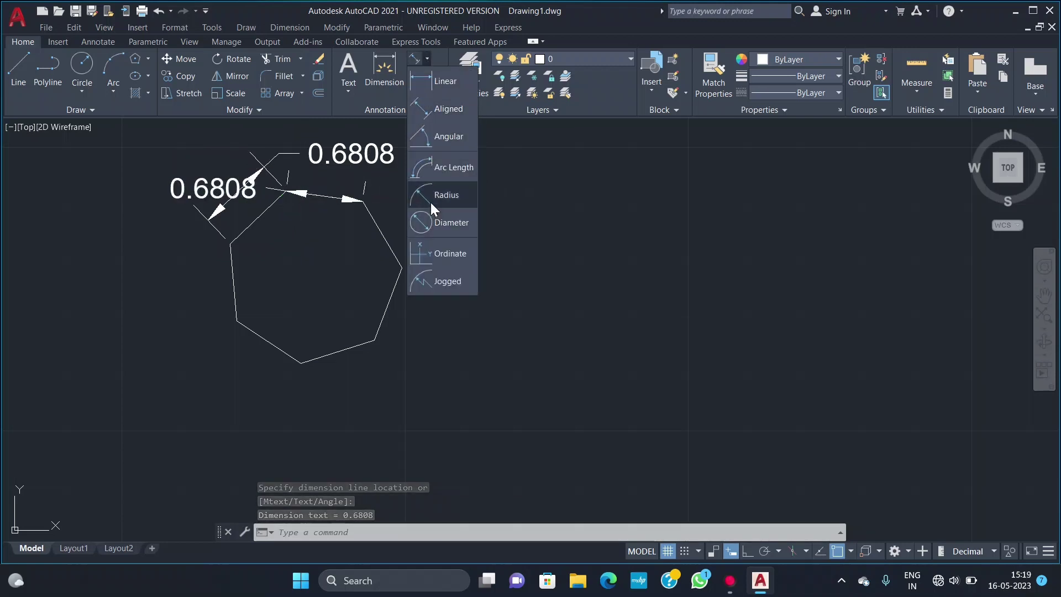
Step: Add a 129° angular dimension at the heptagon's lower-right corner
click(440, 139)
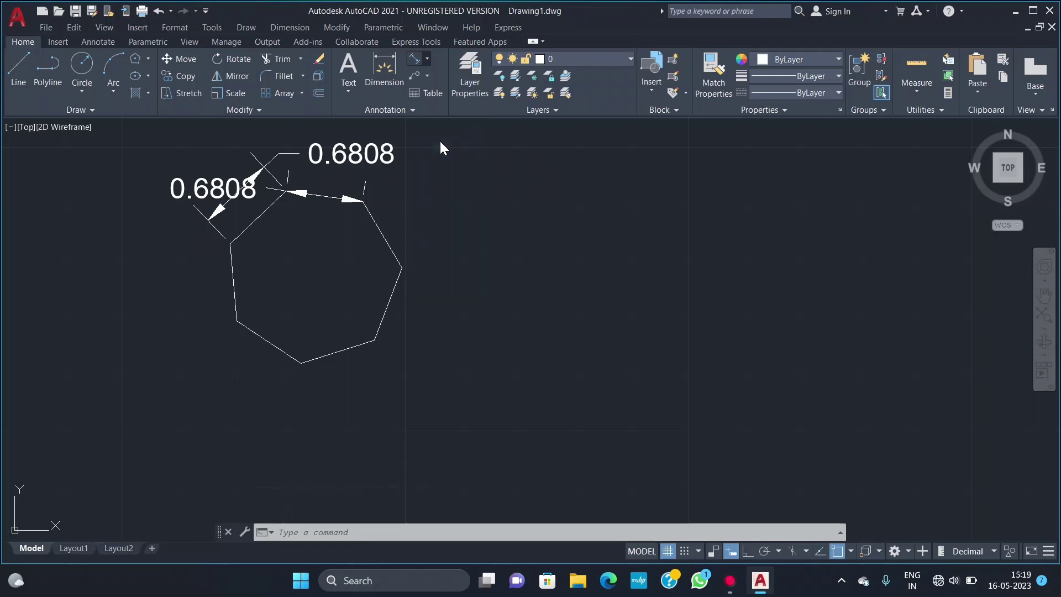
click(381, 325)
click(364, 345)
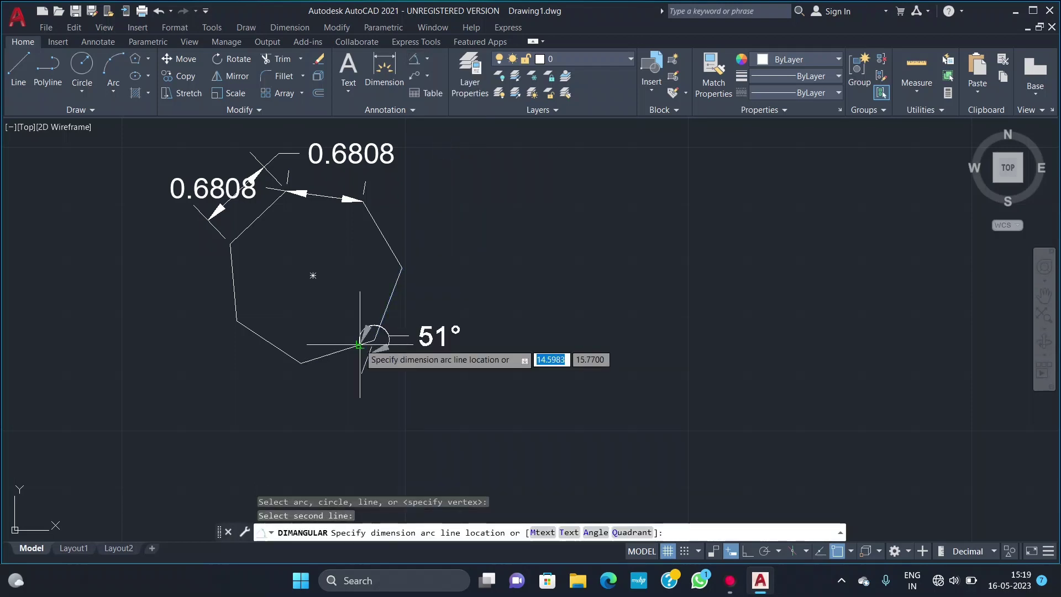
click(345, 316)
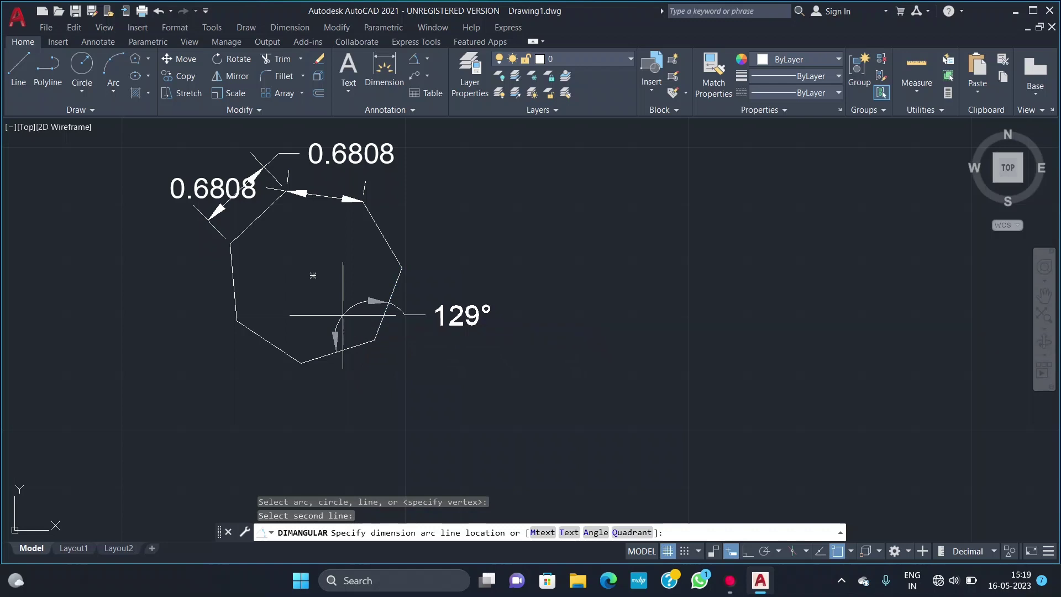
Step: Add a second 129° angular dimension between the heptagon's left and lower-left edges
right_click(246, 296)
click(287, 304)
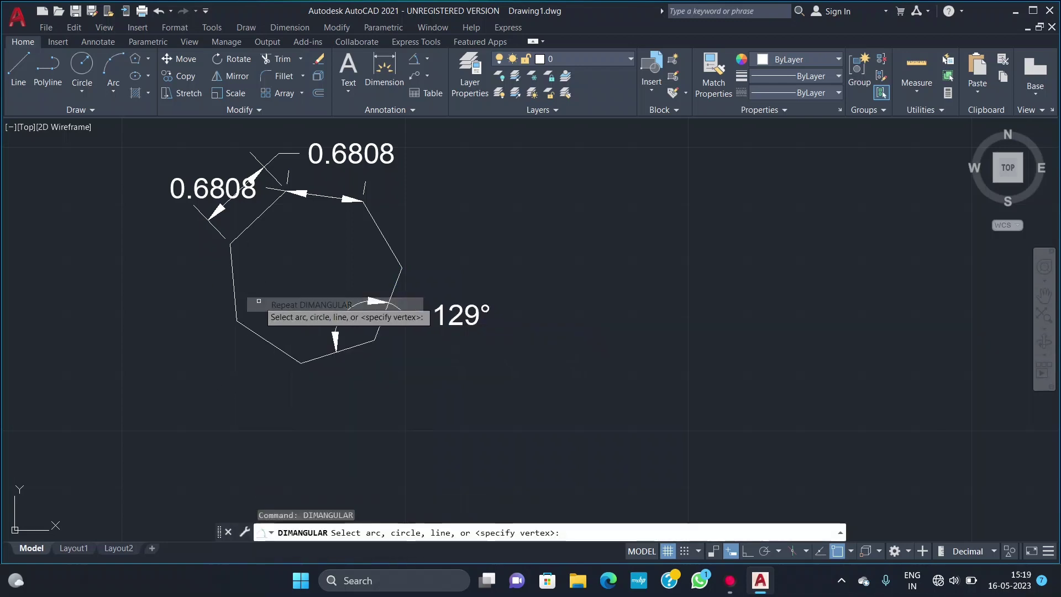
click(233, 301)
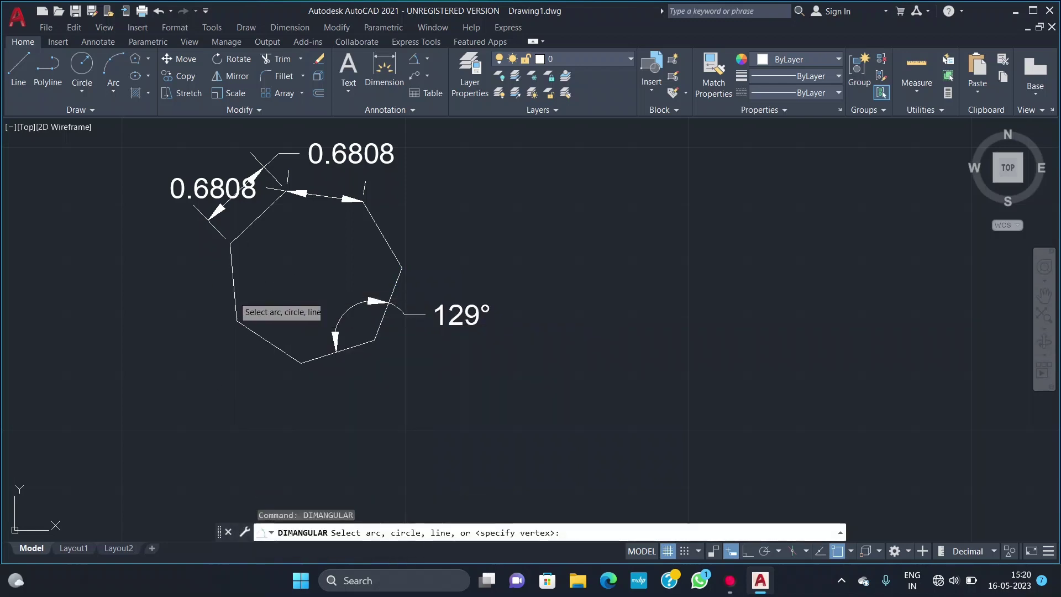
click(246, 324)
click(280, 310)
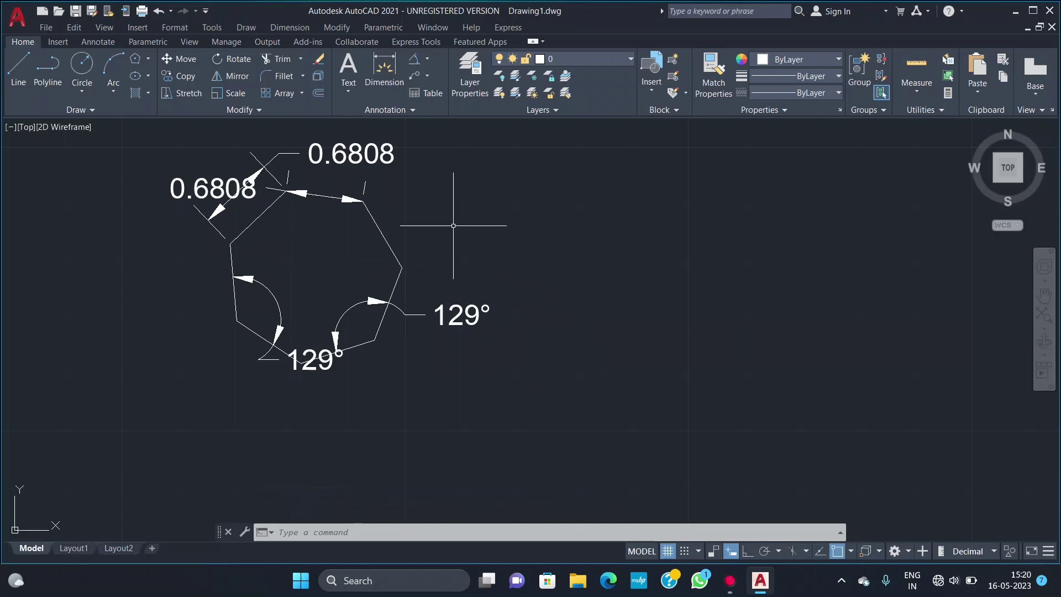
click(148, 59)
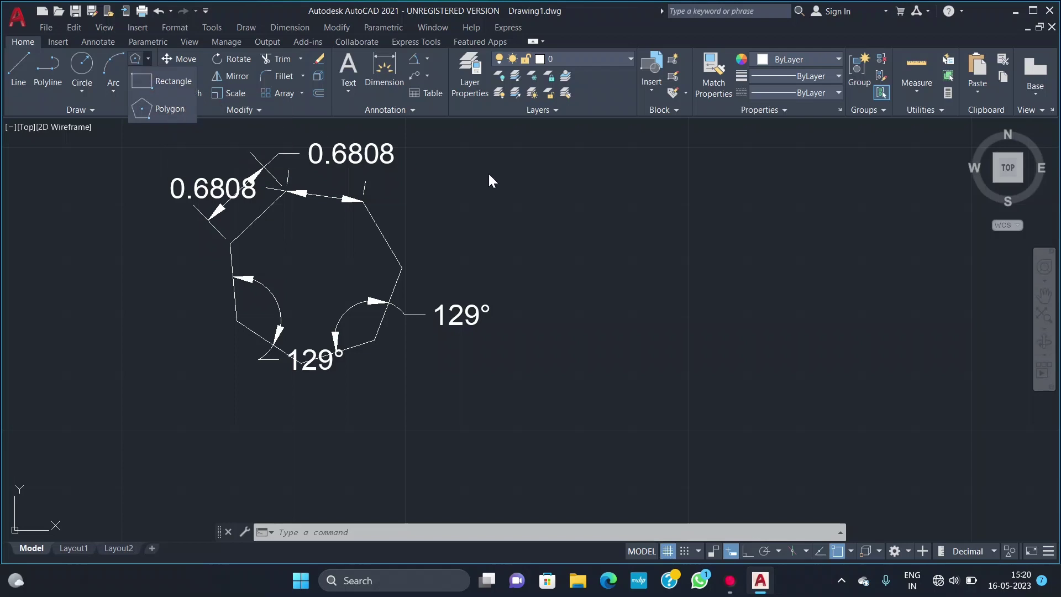
Step: Draw a 3-sided polygon inscribed in a circle, centred right of the heptagon
click(184, 107)
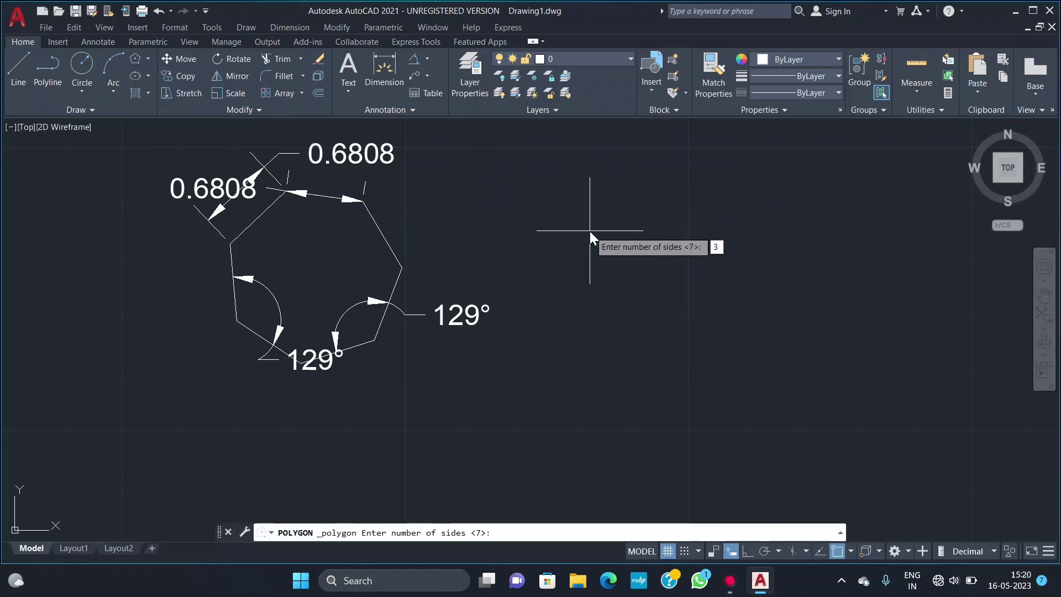
key(Return)
click(602, 252)
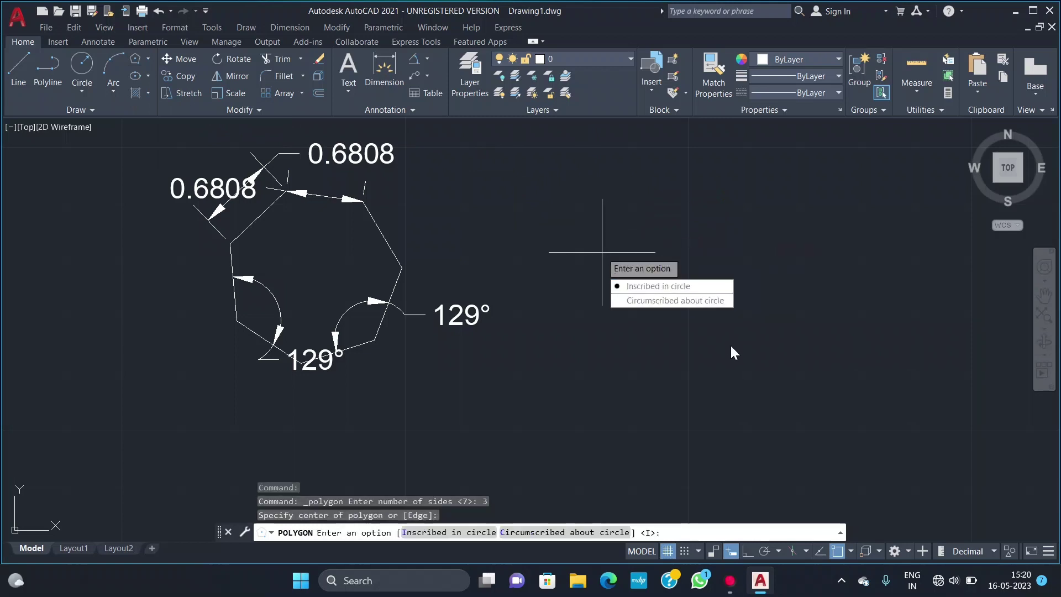
click(663, 286)
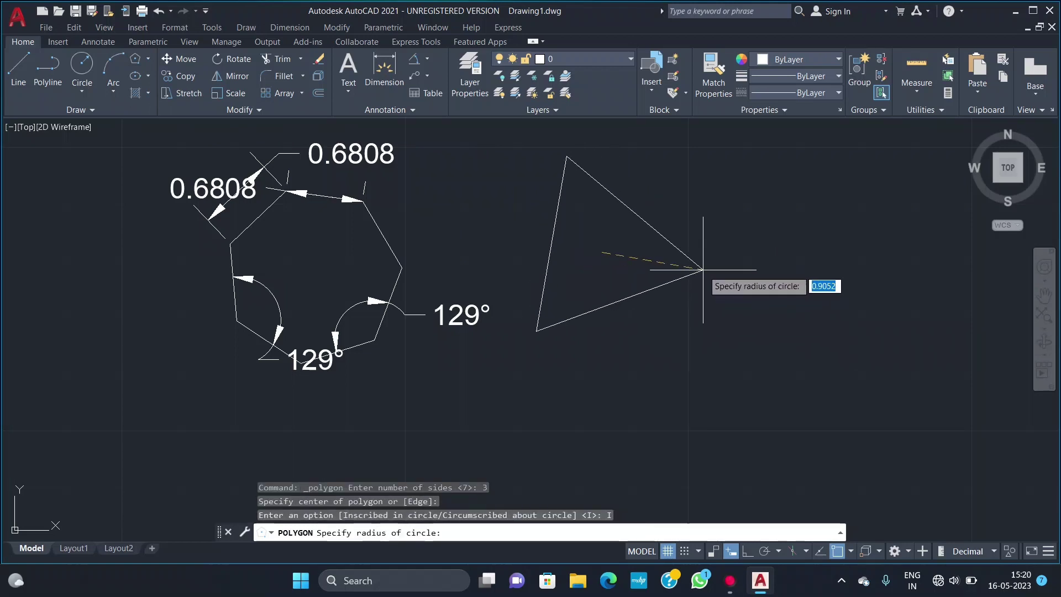
click(703, 270)
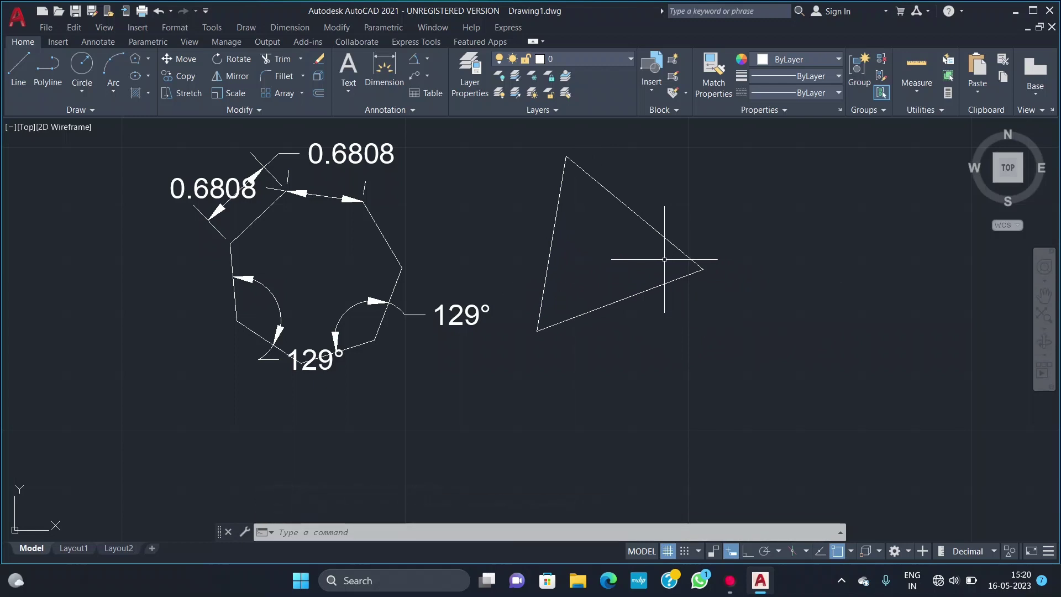
click(147, 59)
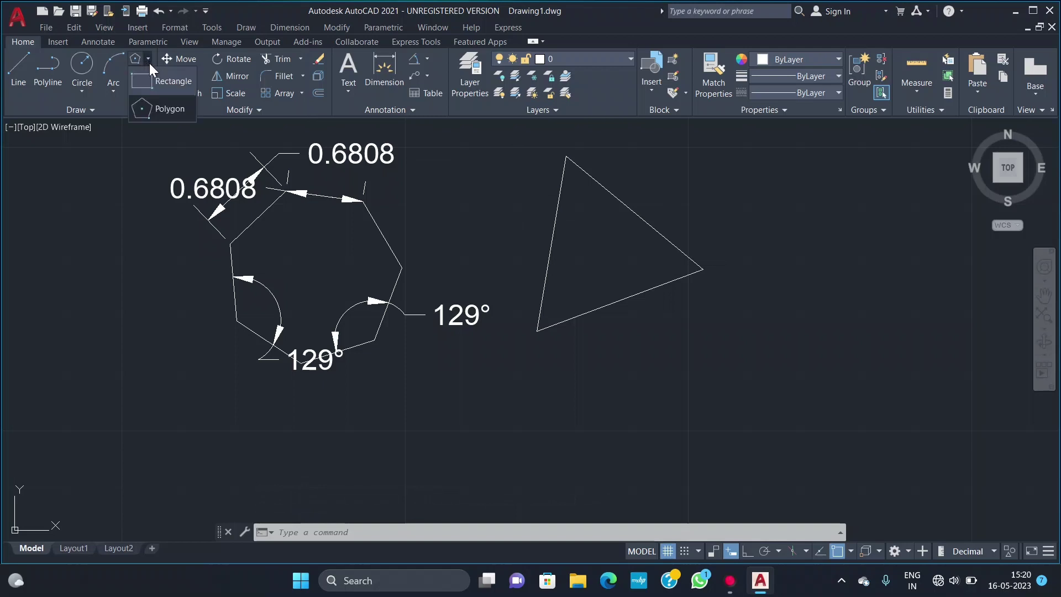
click(163, 108)
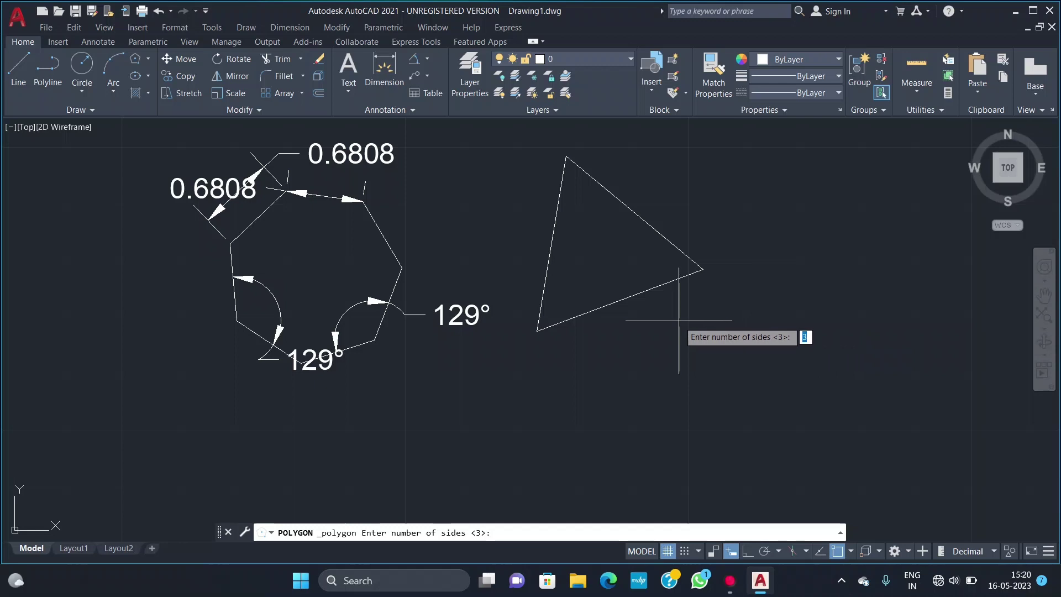
key(Escape)
click(660, 341)
key(Escape)
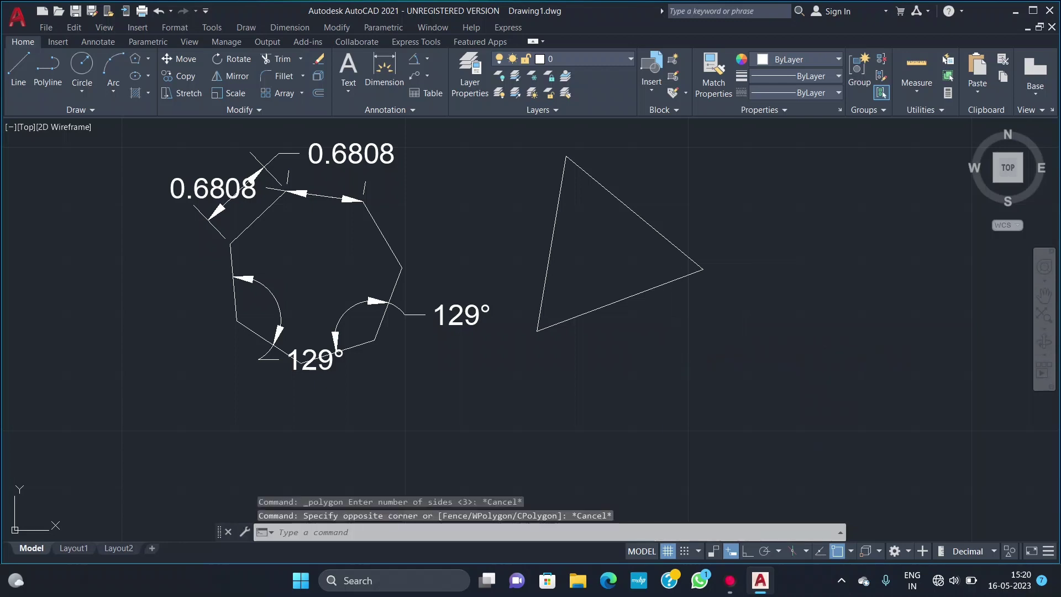
key(Return)
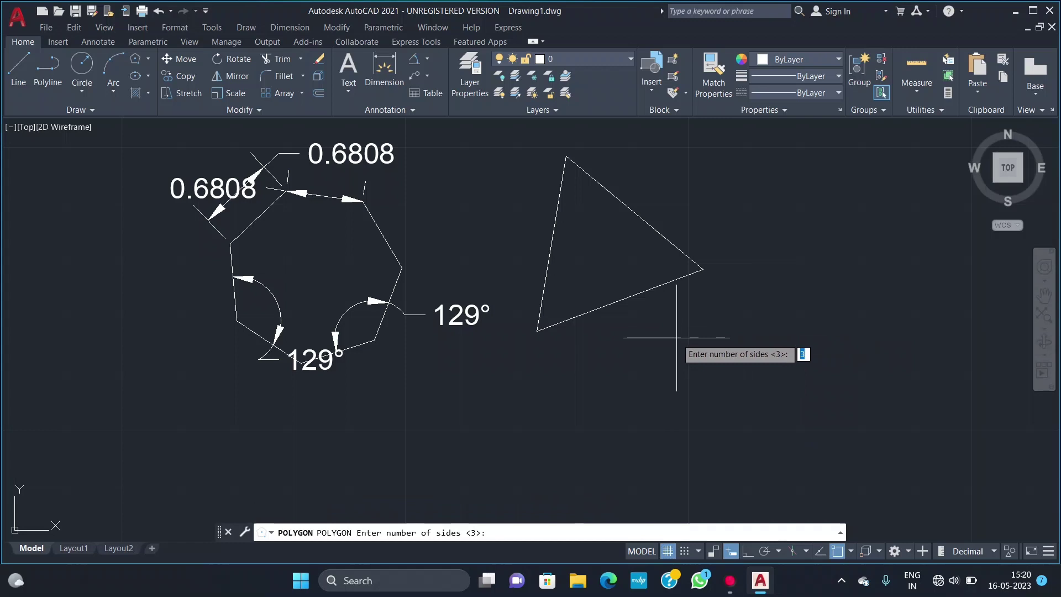
key(Return)
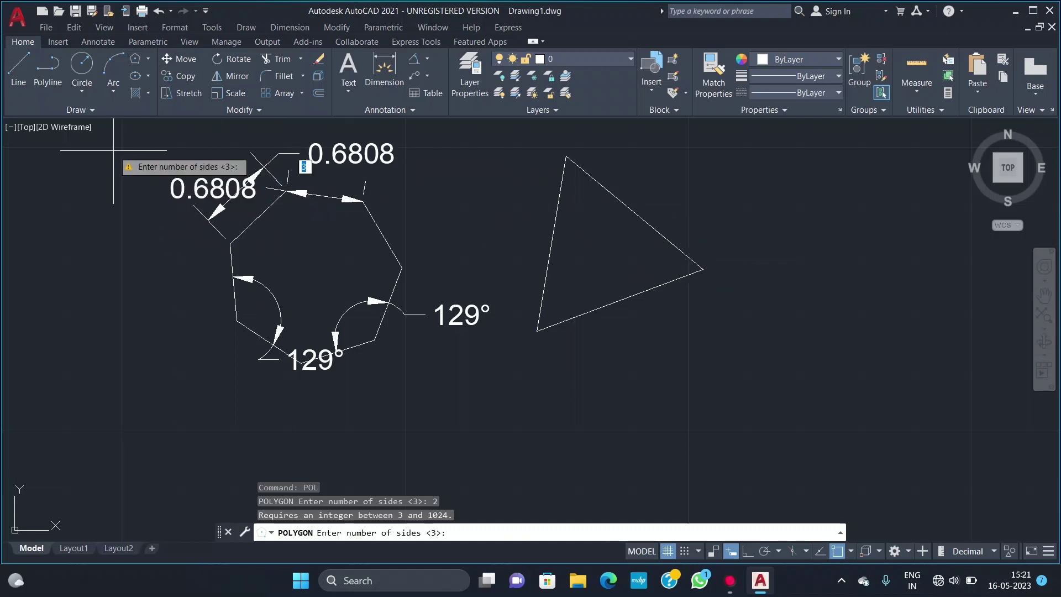
key(Return)
key(Escape)
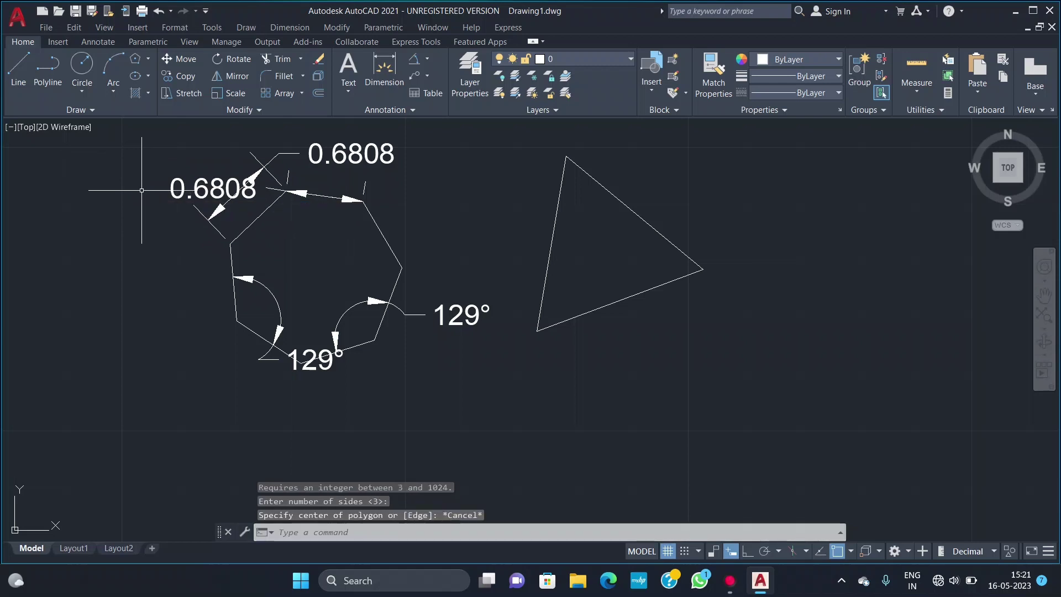
click(116, 155)
Step: Window-select the heptagon, triangle and dimensions and erase them
click(796, 434)
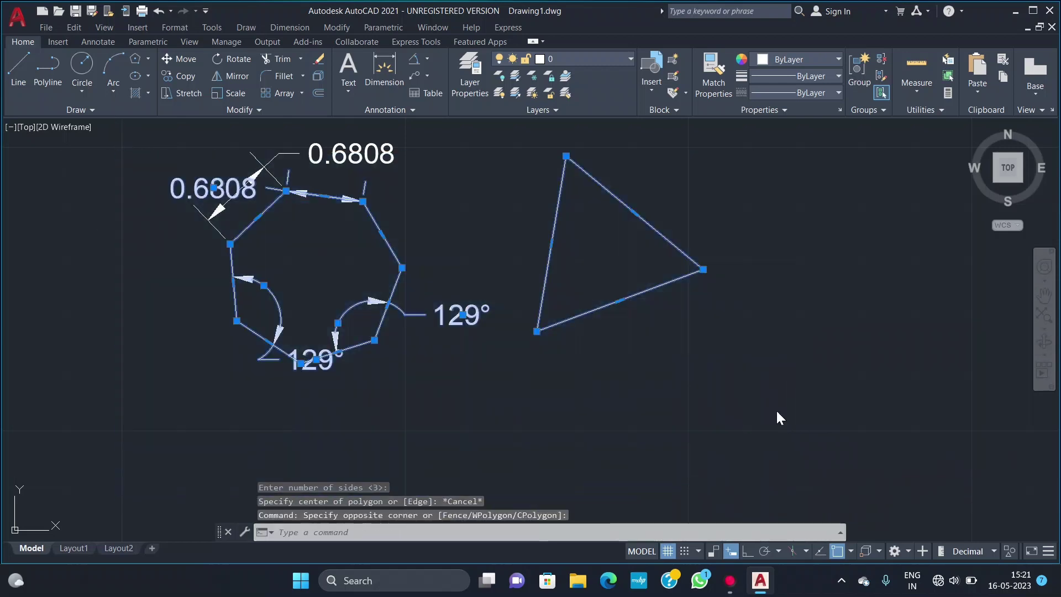
right_click(779, 418)
click(792, 240)
scroll(171, 244, up, 2)
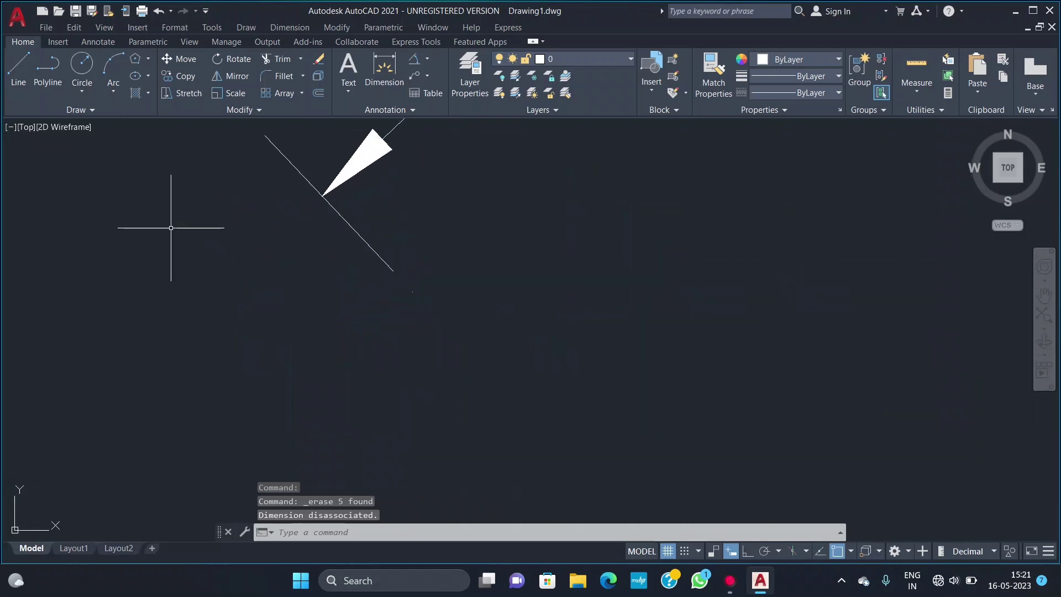
scroll(171, 230, down, 3)
Step: Select the leftover 0.6808 dimension and erase it with E
click(148, 157)
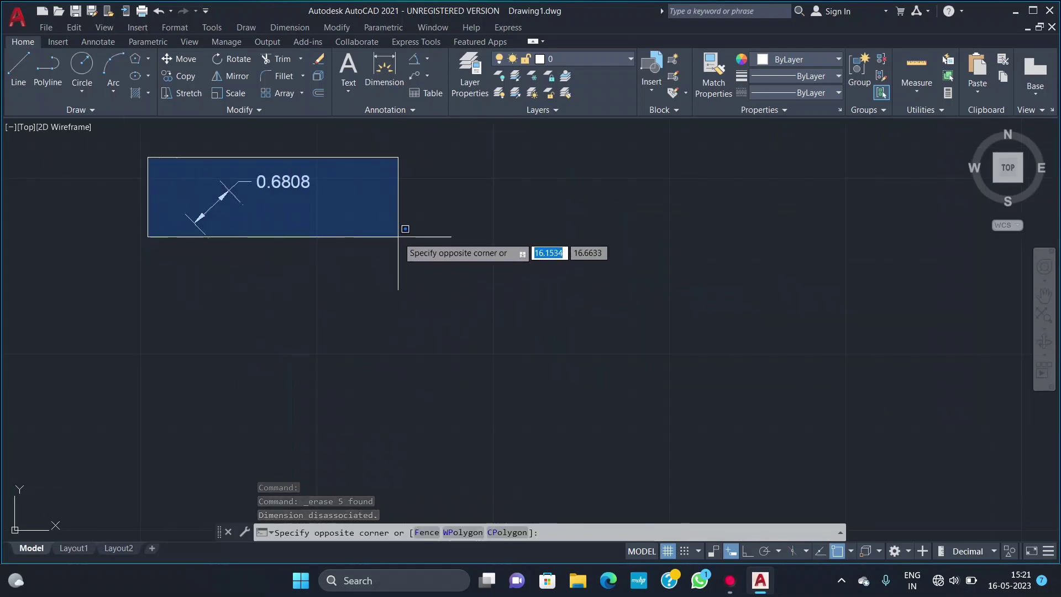
click(398, 237)
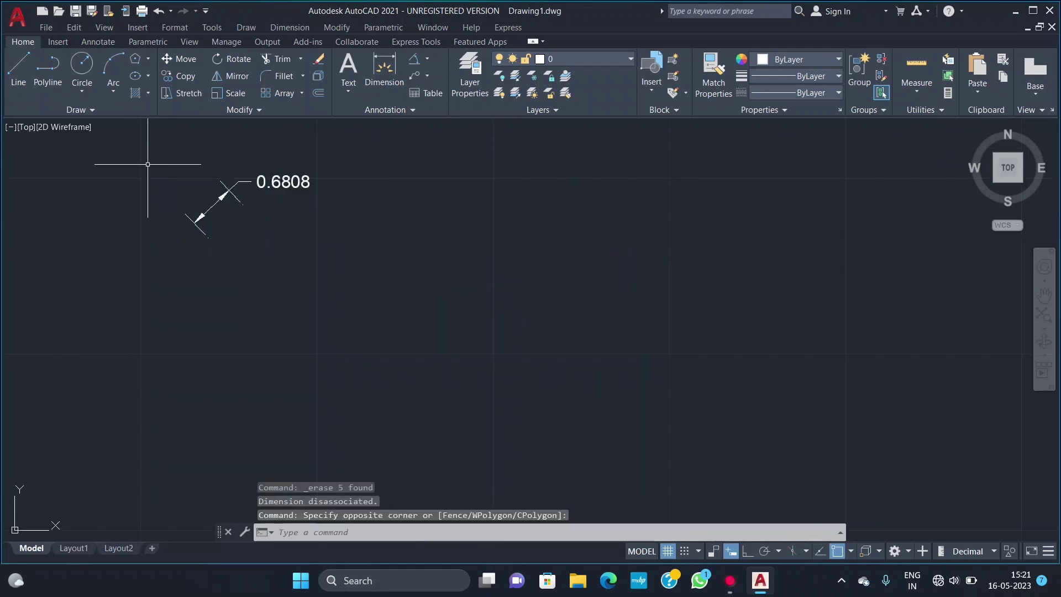
click(145, 164)
click(429, 270)
text(e)
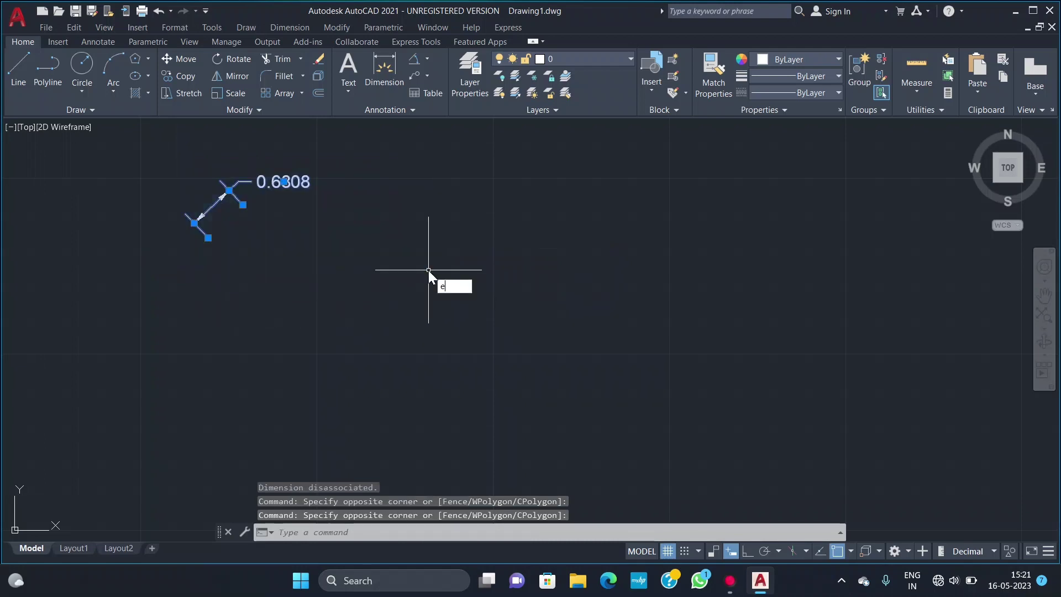
key(Return)
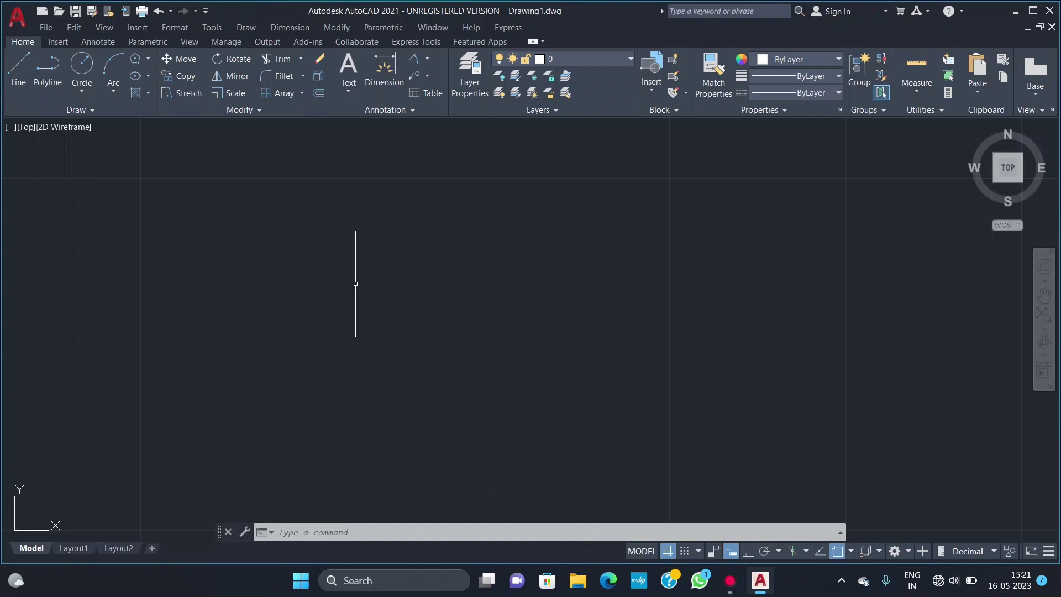
Step: Draw a 5-sided polygon inscribed in a circle of radius 5
click(147, 59)
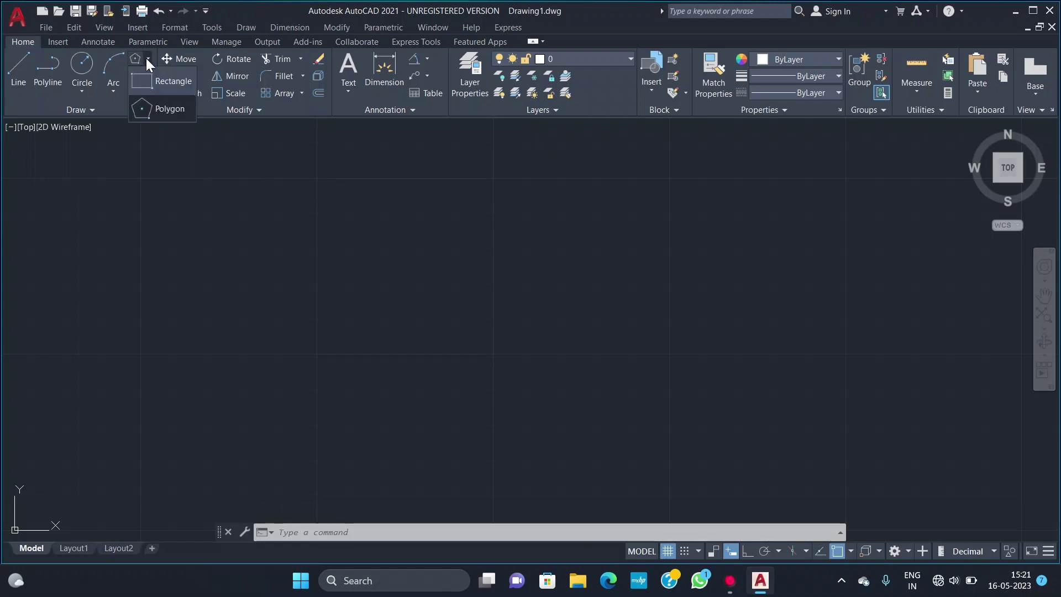
click(171, 119)
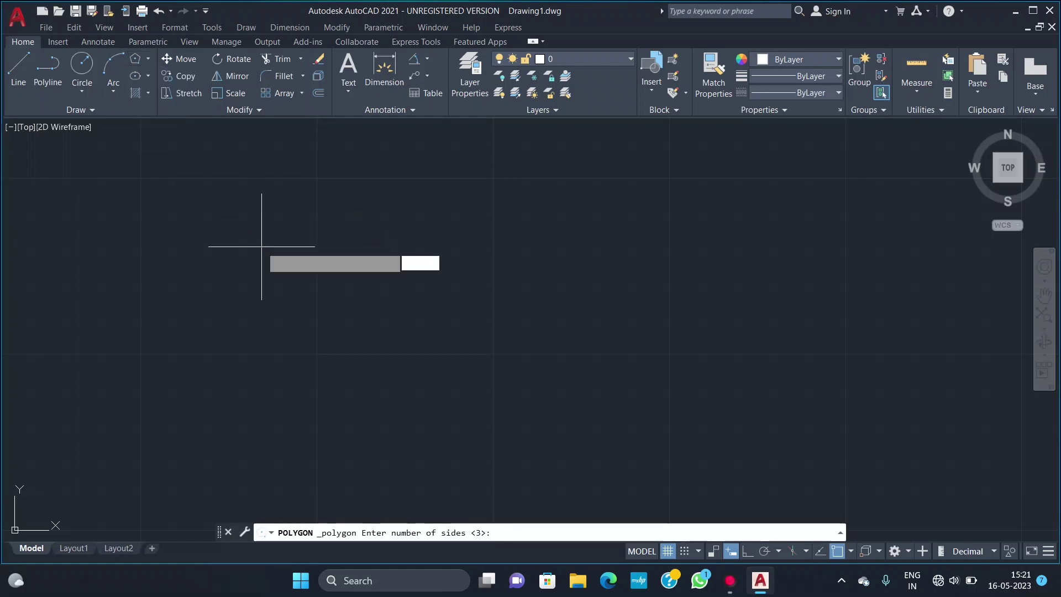
key(Return)
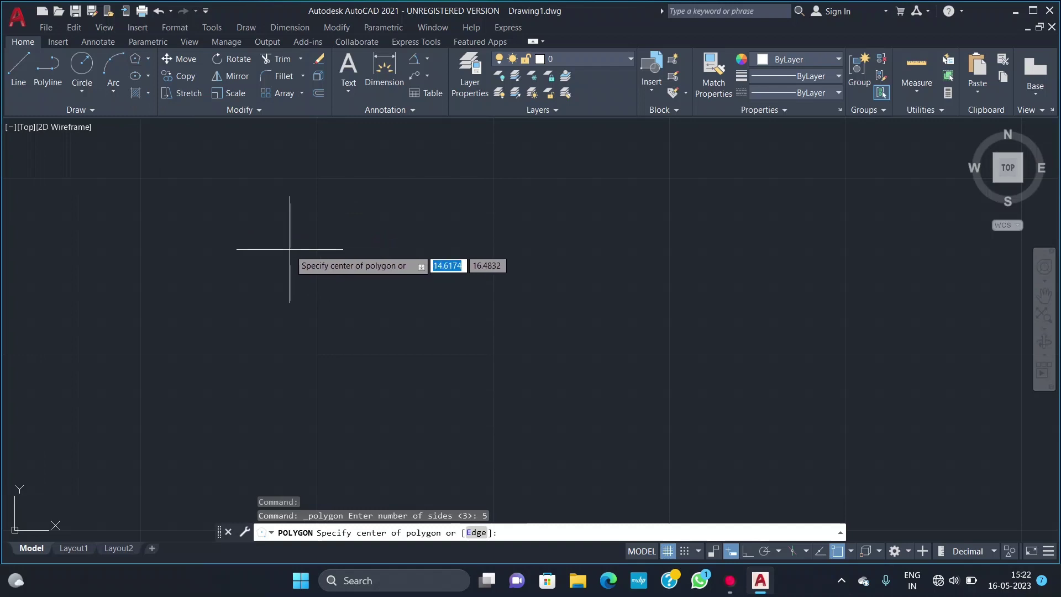
click(290, 250)
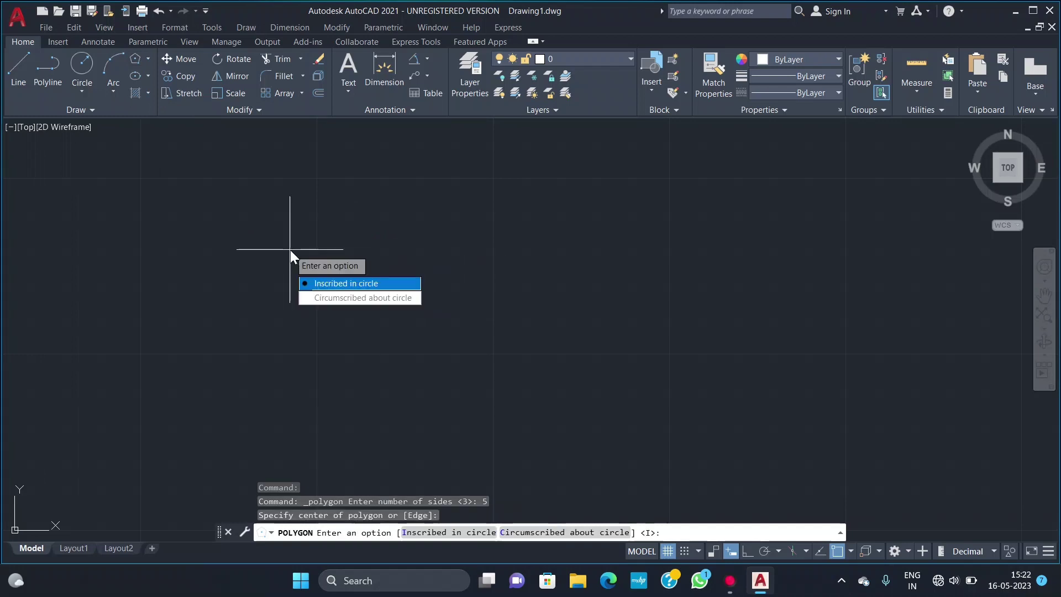
click(346, 284)
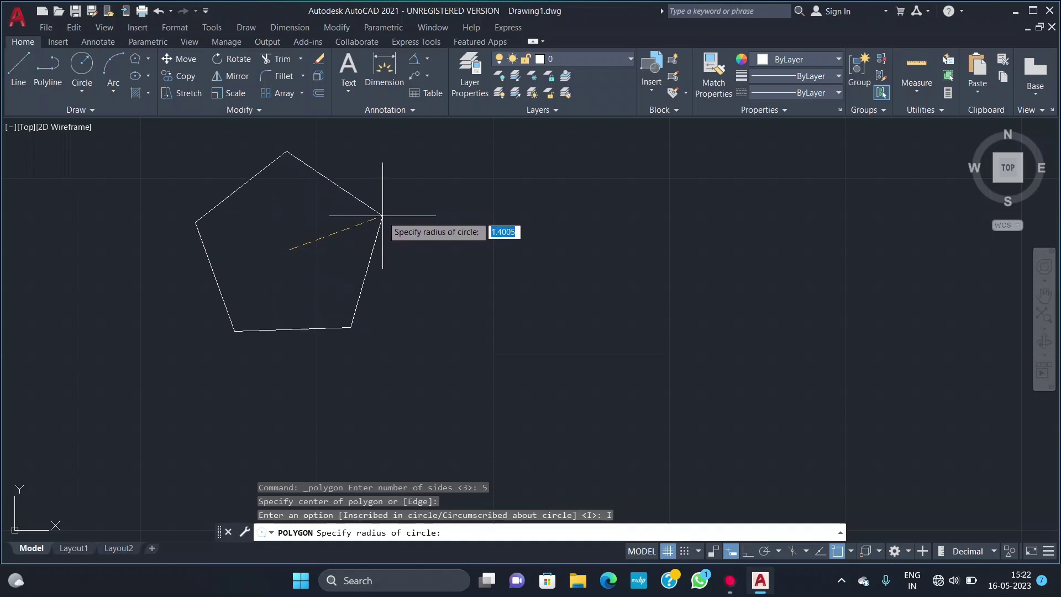
text(5)
key(Return)
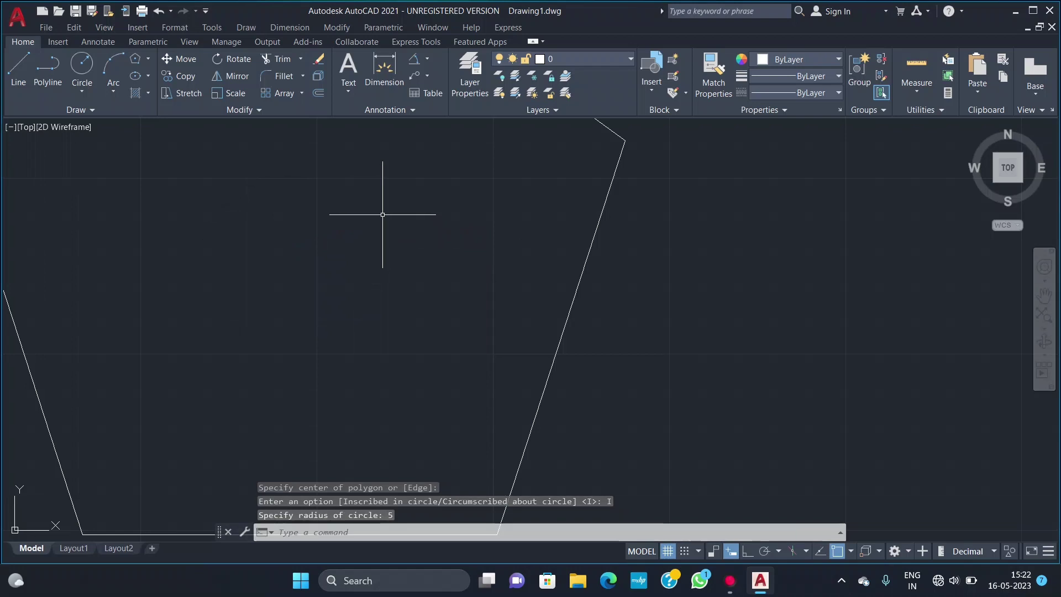
scroll(380, 213, down, 5)
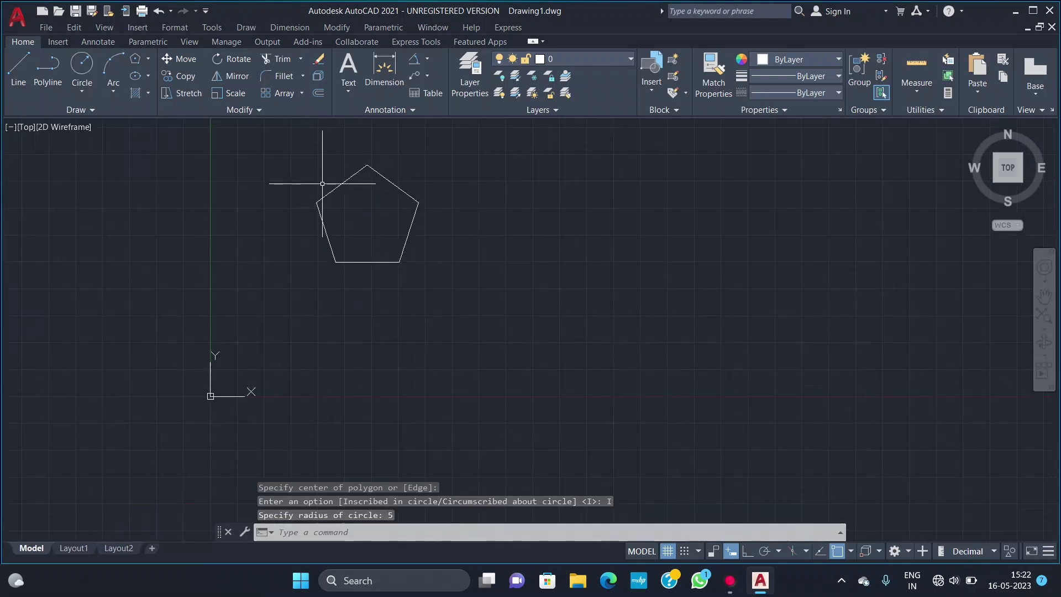
Step: Draw a radius-5 circle centred on the pentagon's centre point
click(81, 64)
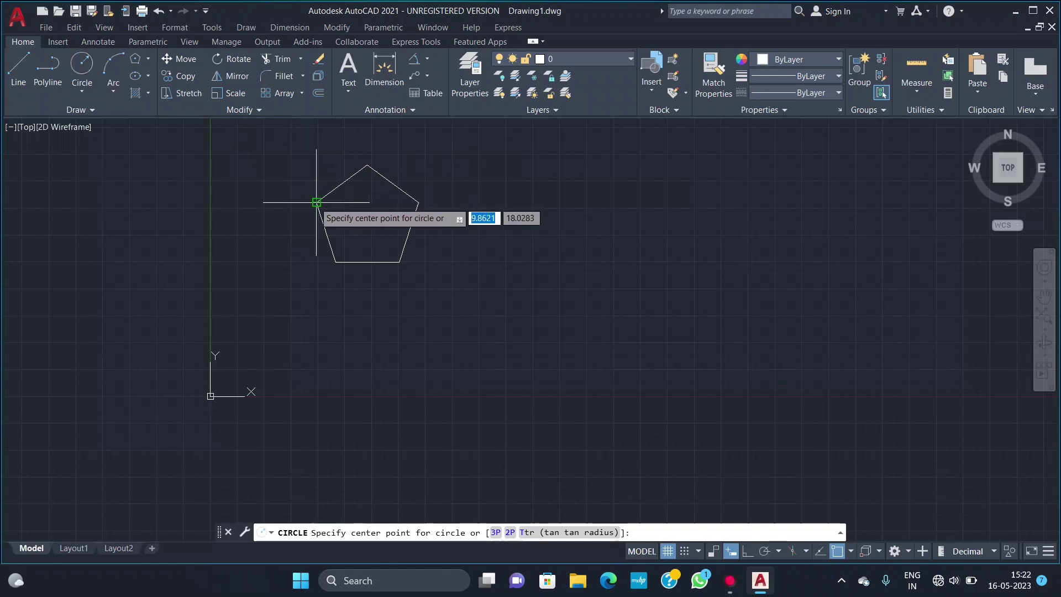
click(367, 219)
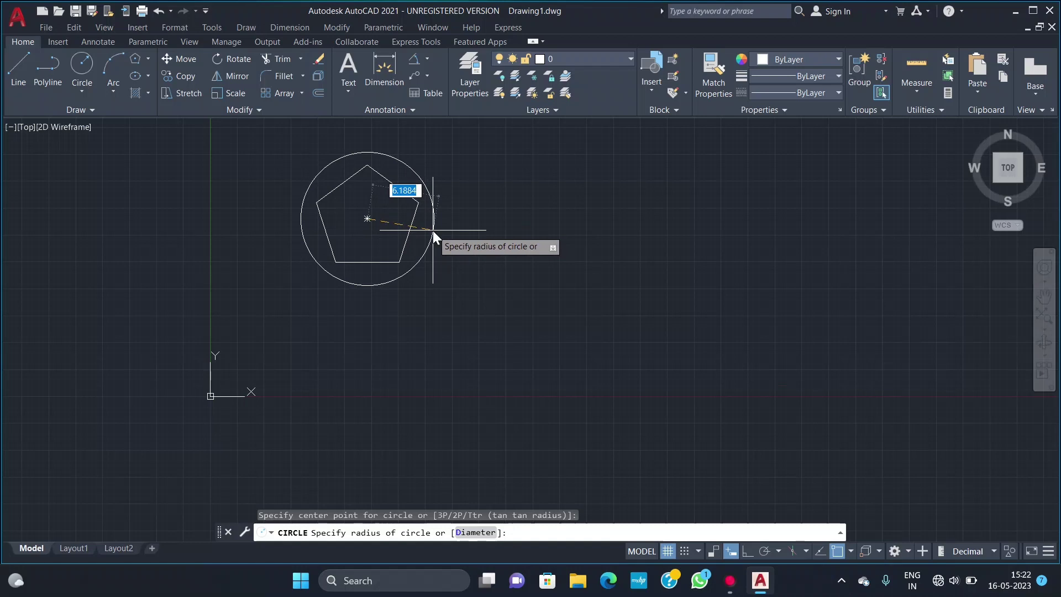
text(5)
key(Return)
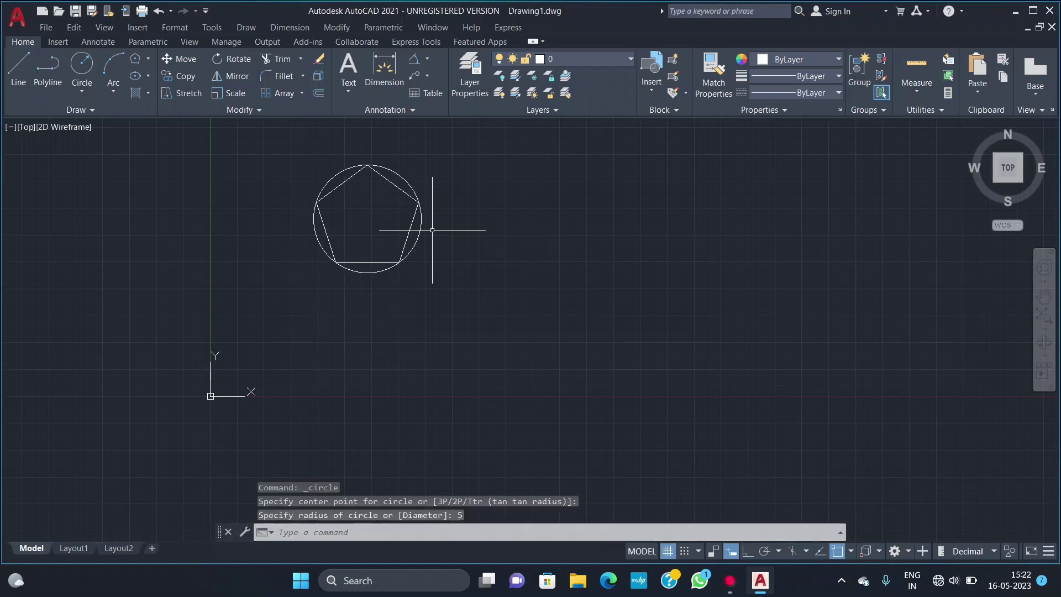
scroll(321, 199, up, 3)
scroll(462, 166, down, 2)
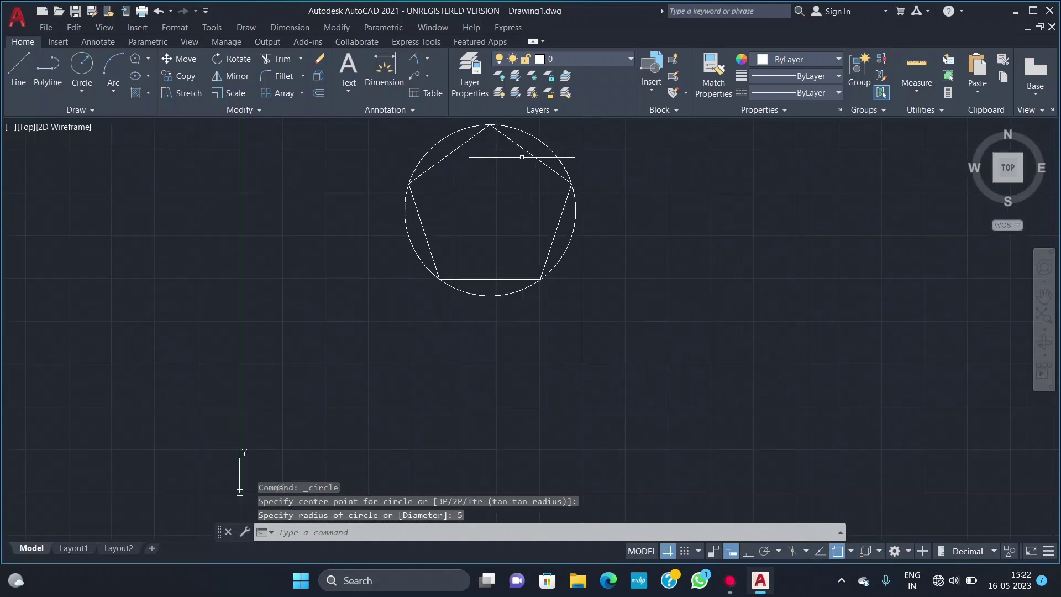
scroll(663, 142, up, 4)
scroll(545, 123, down, 4)
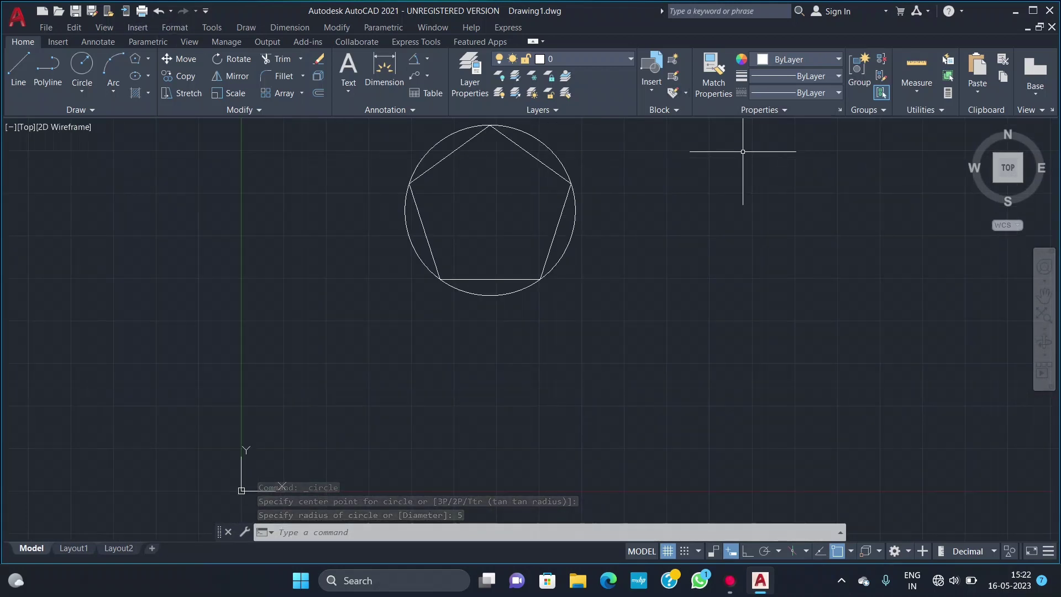
scroll(729, 148, down, 2)
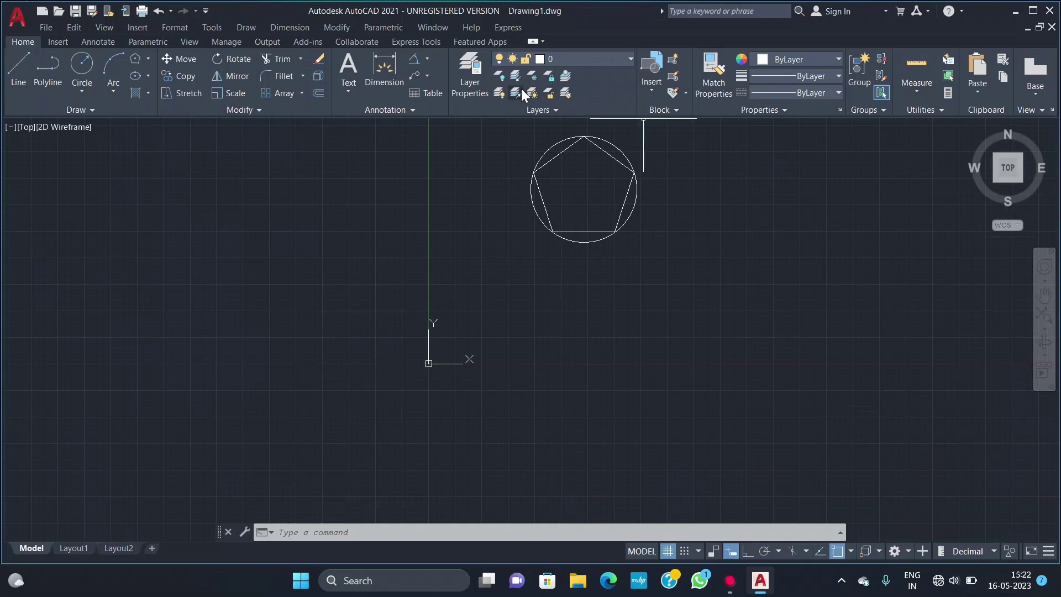
Step: Draw a pentagon at upper left, circumscribed about a radius-4 circle
click(147, 58)
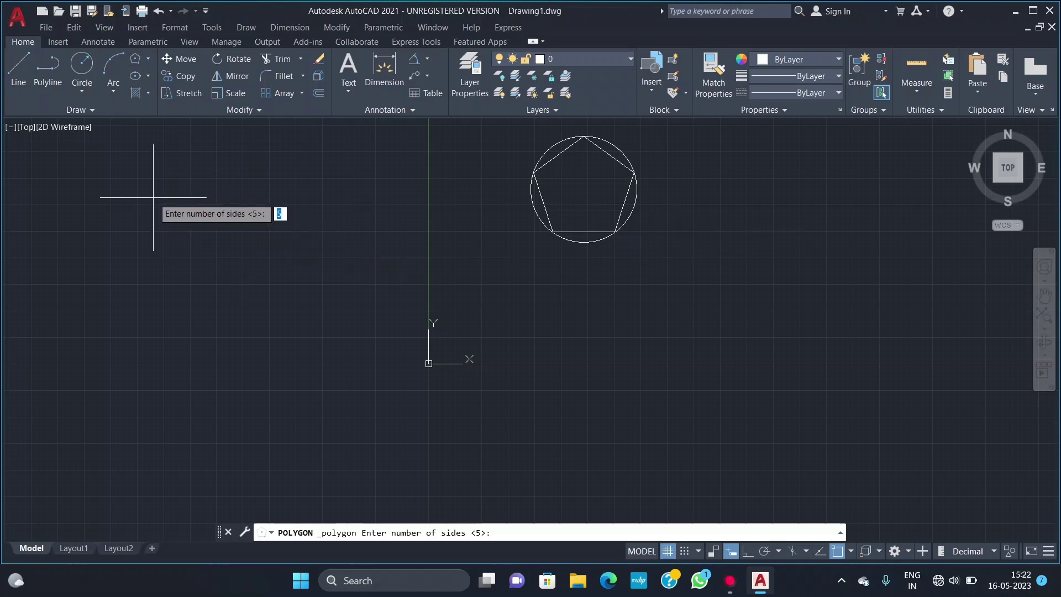
key(Return)
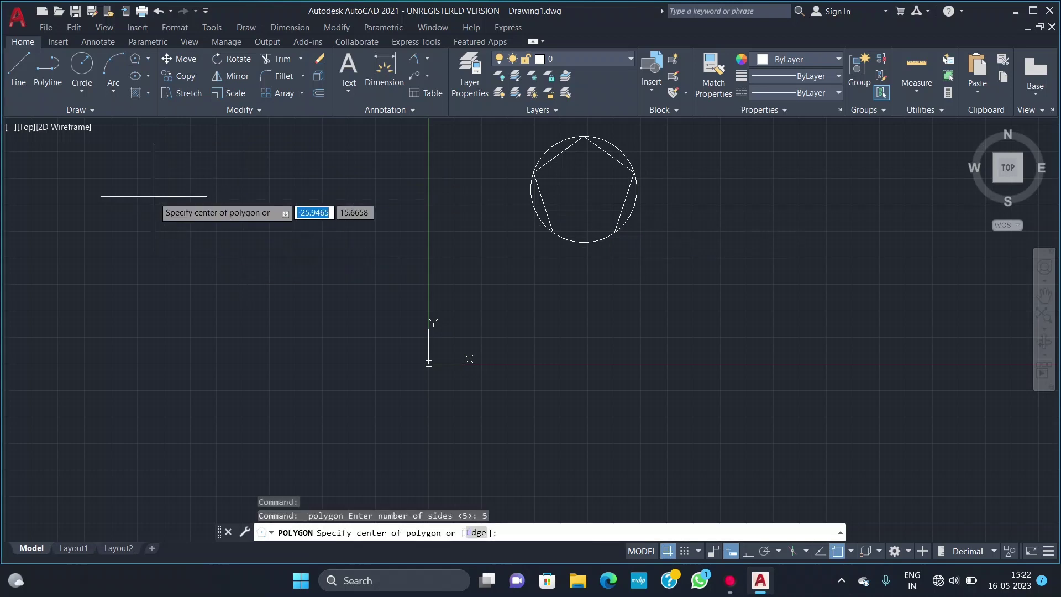
click(154, 197)
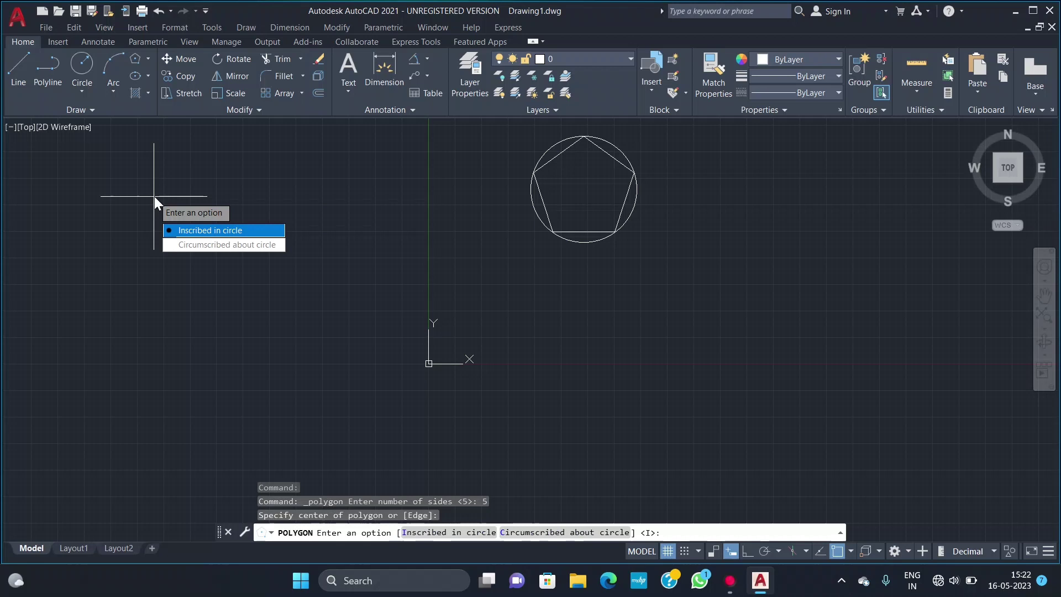
click(230, 244)
text(4)
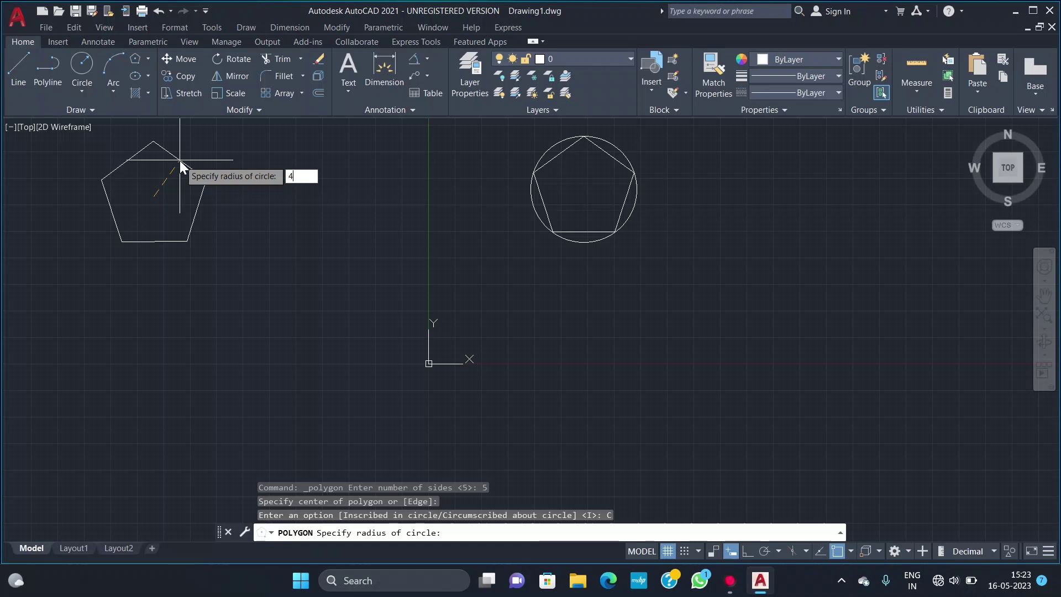
key(Return)
scroll(123, 148, up, 6)
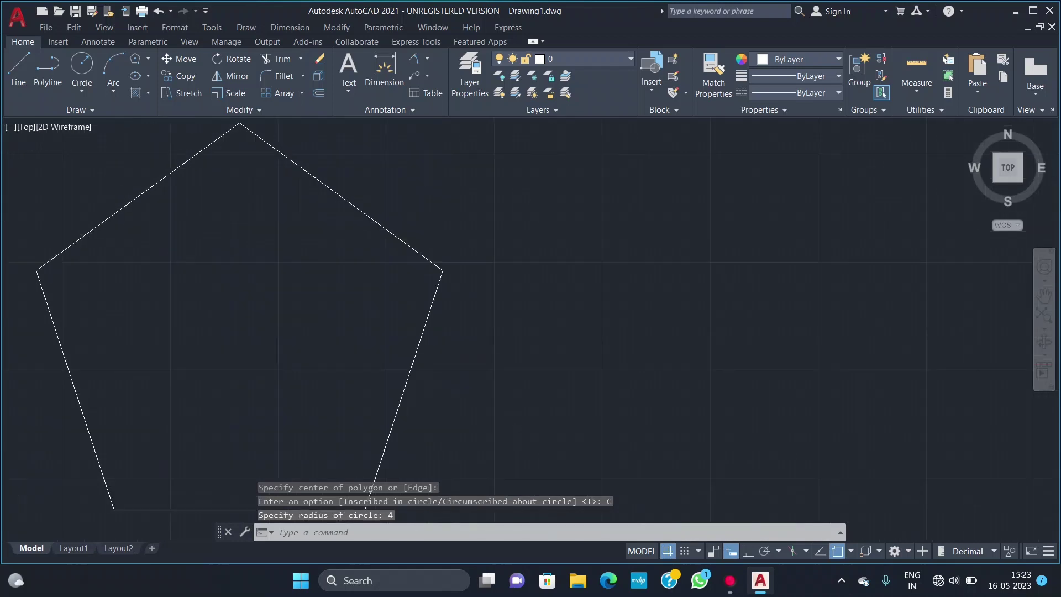
scroll(125, 150, down, 6)
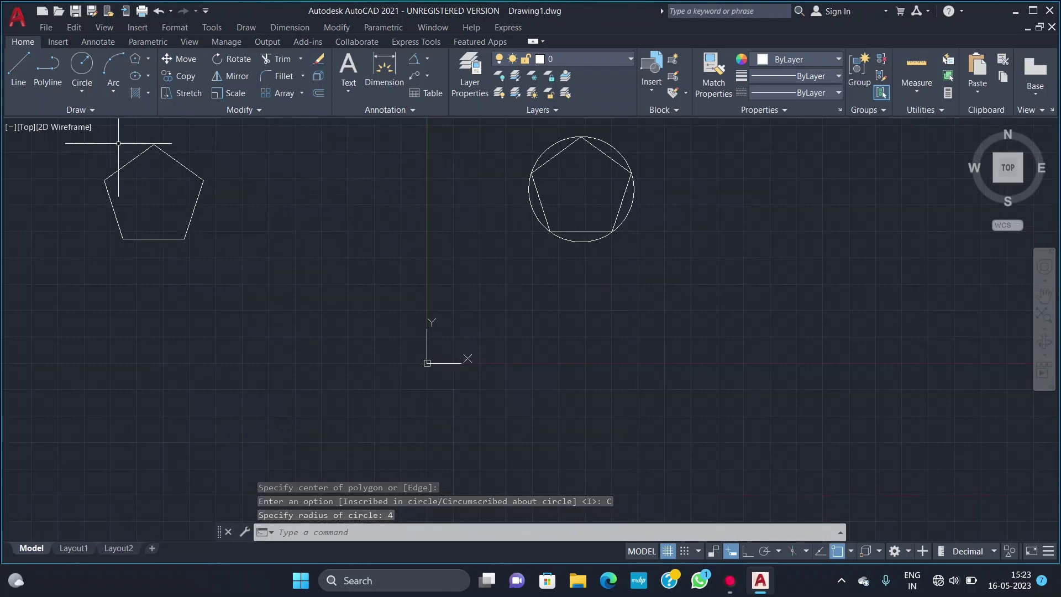
Step: Draw a radius-4 circle centred on the left pentagon's centre
click(86, 65)
click(153, 196)
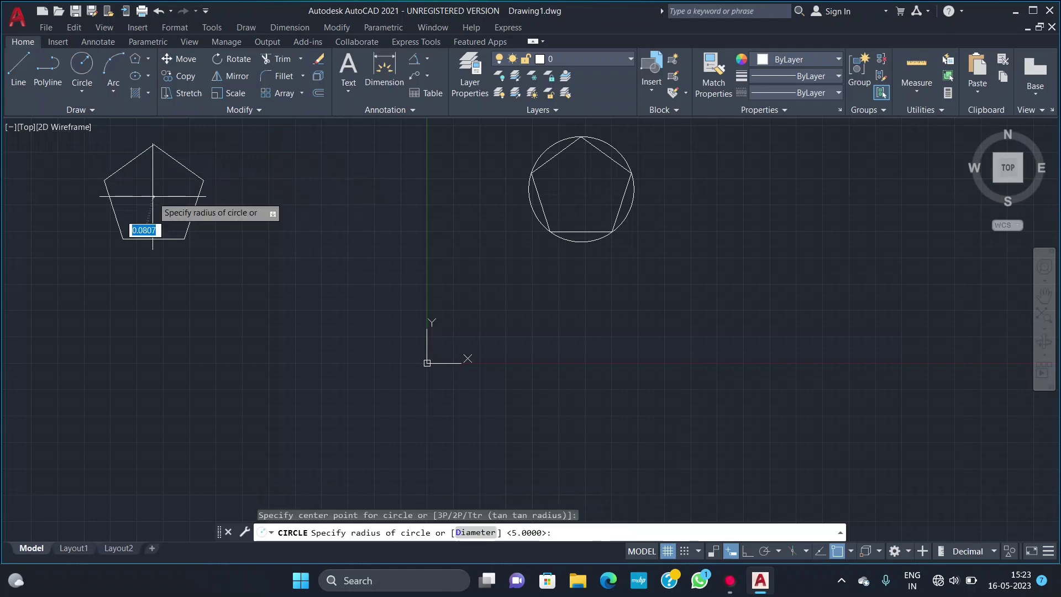
text(4)
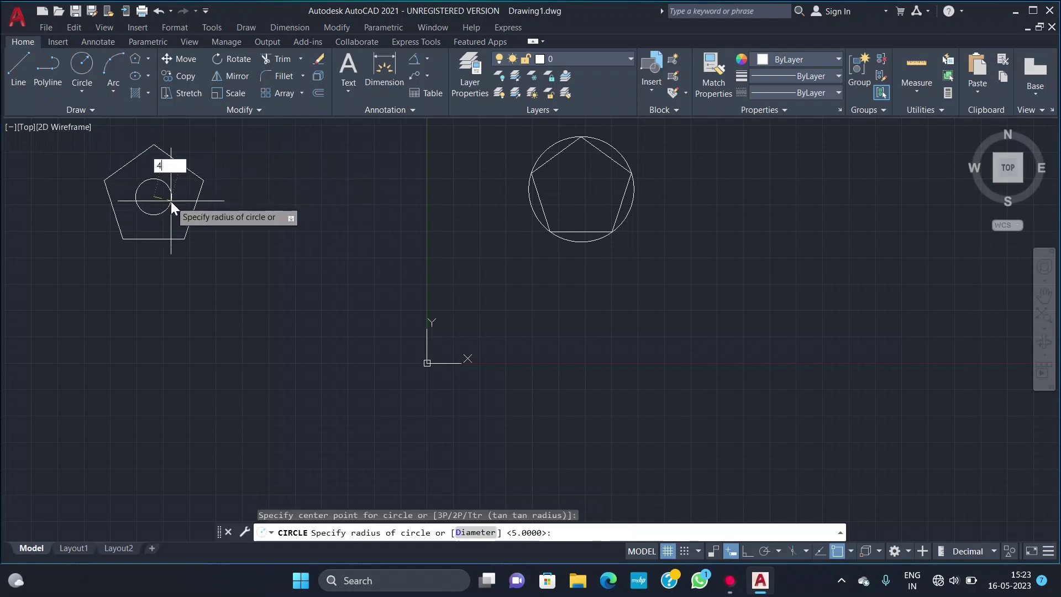
key(Return)
scroll(166, 182, up, 3)
scroll(157, 173, up, 3)
scroll(148, 186, down, 6)
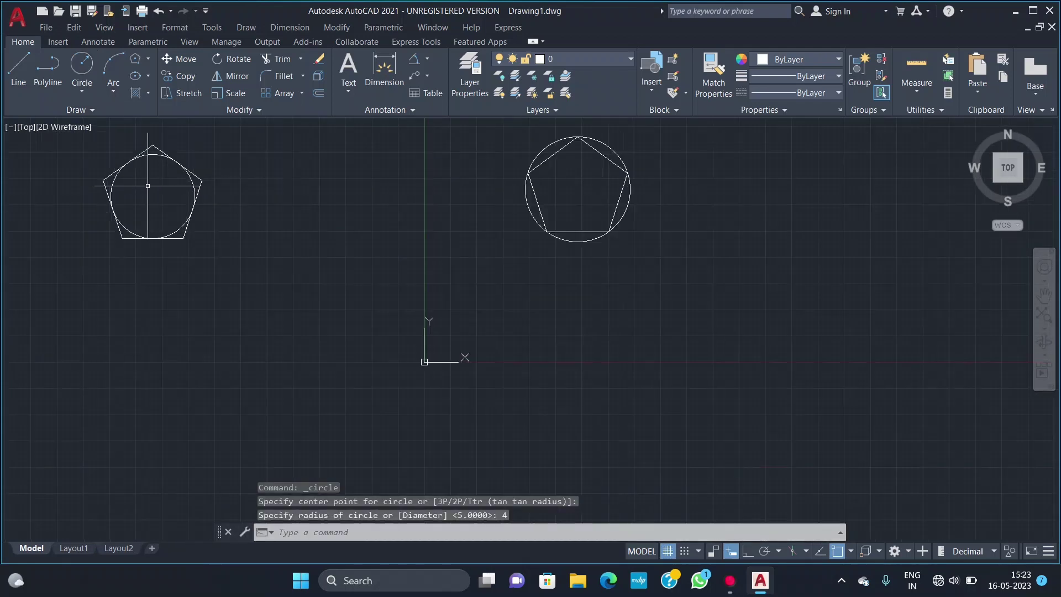
scroll(147, 185, up, 2)
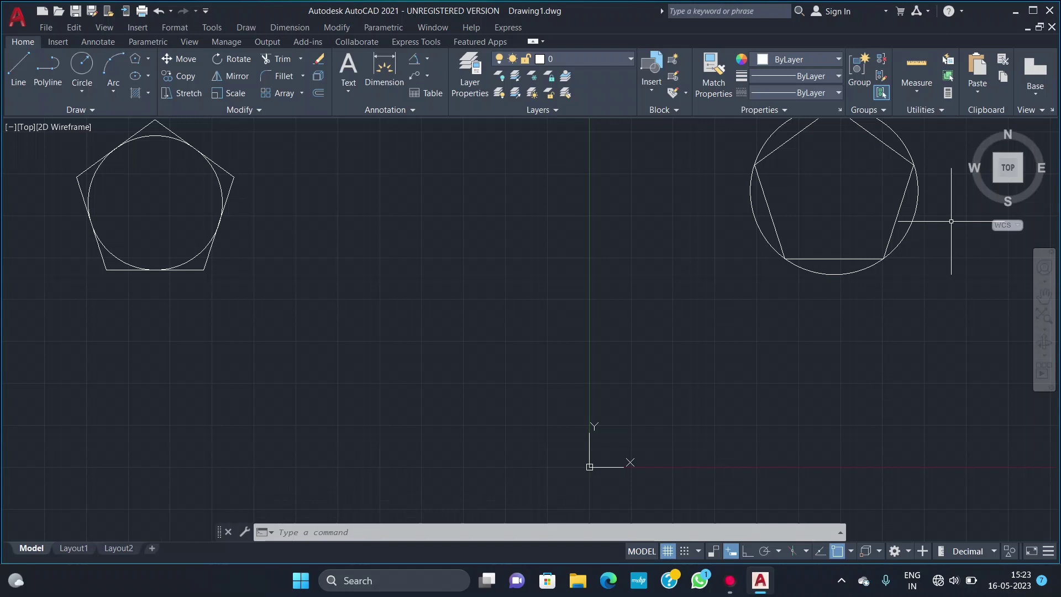
Step: Using the Edge option, draw a pentagon at lower left with edge length 5
scroll(561, 284, down, 4)
key(Return)
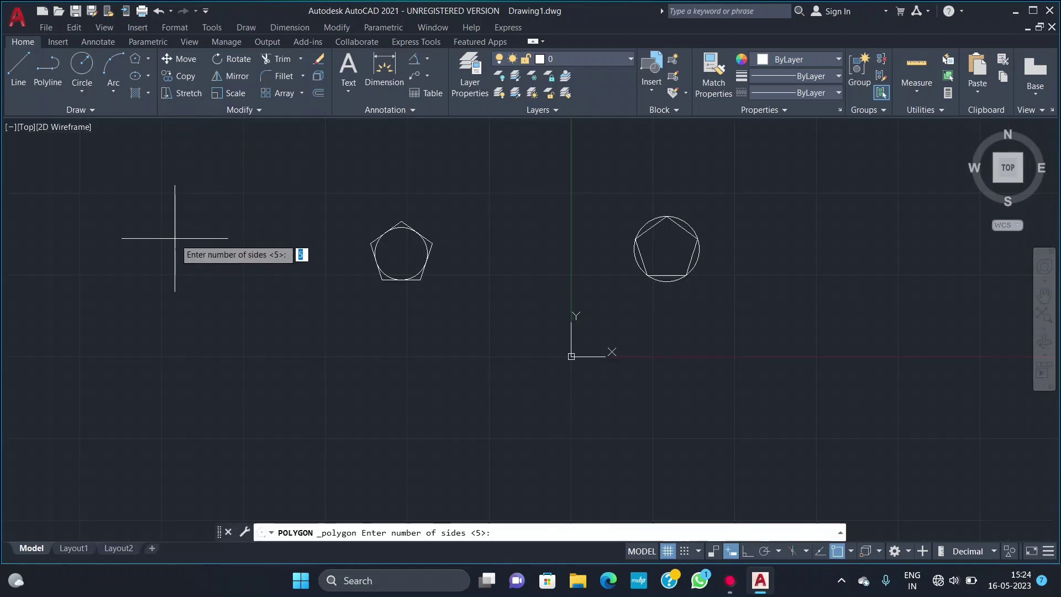
text(5)
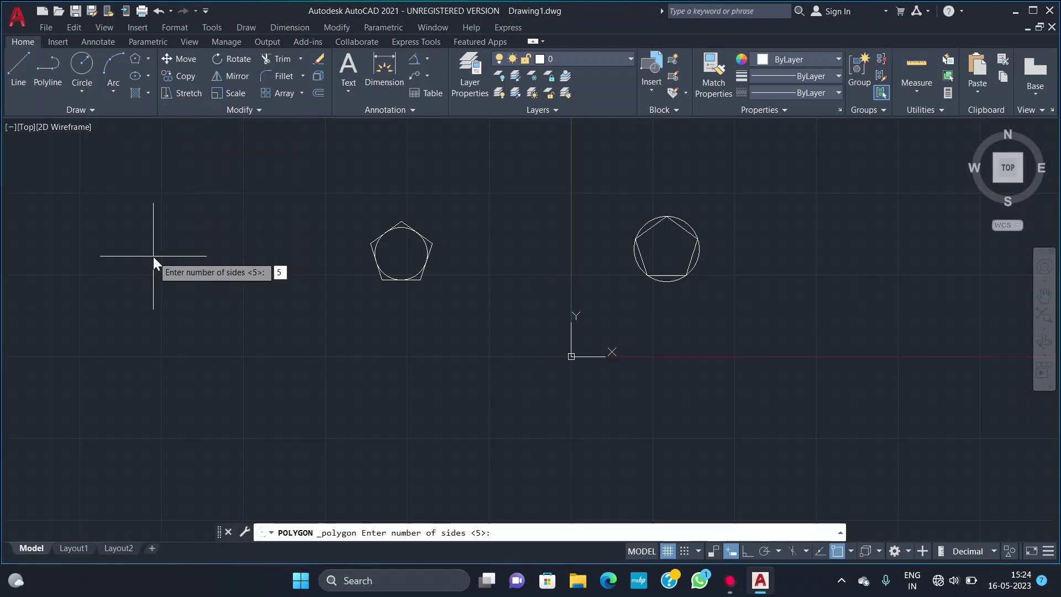
key(Return)
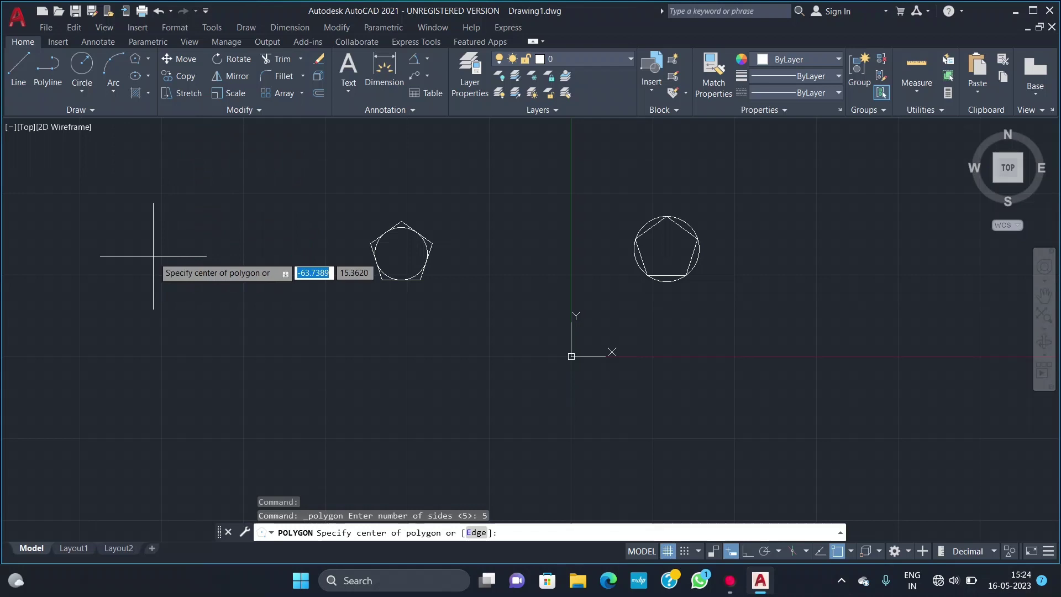
click(476, 533)
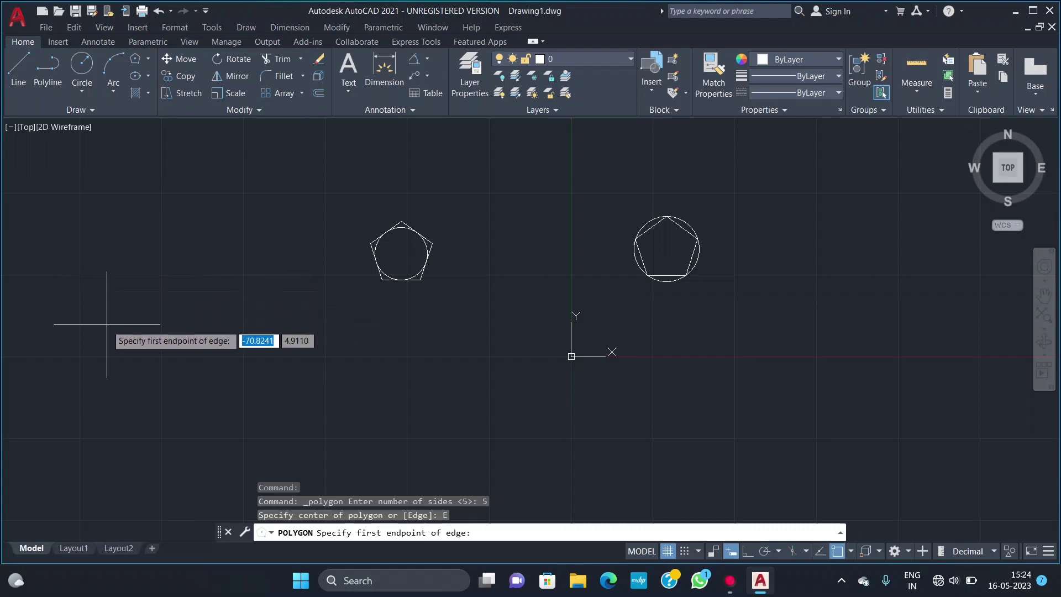
click(107, 325)
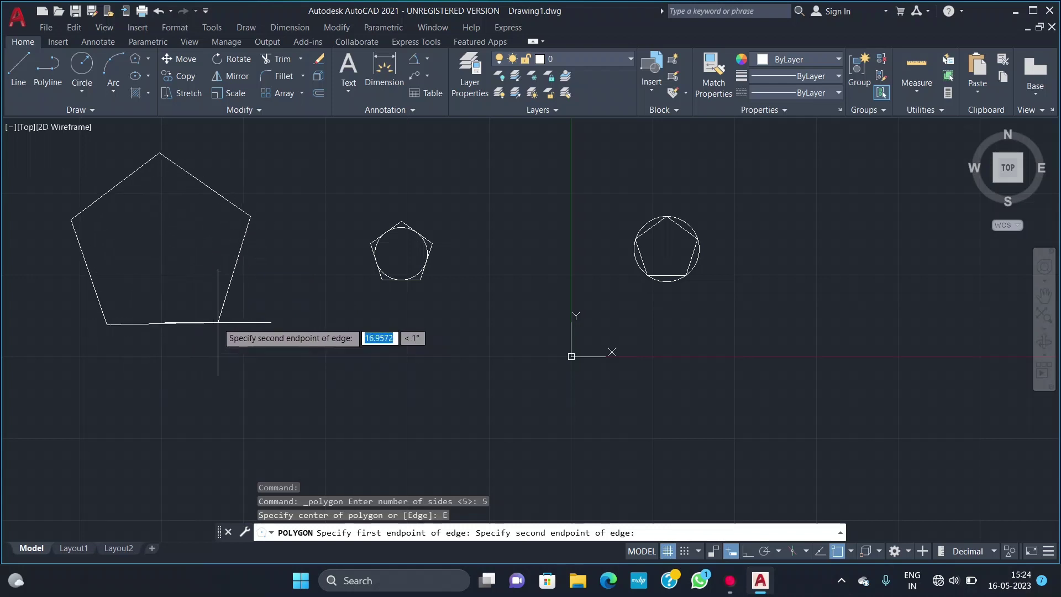
text(5)
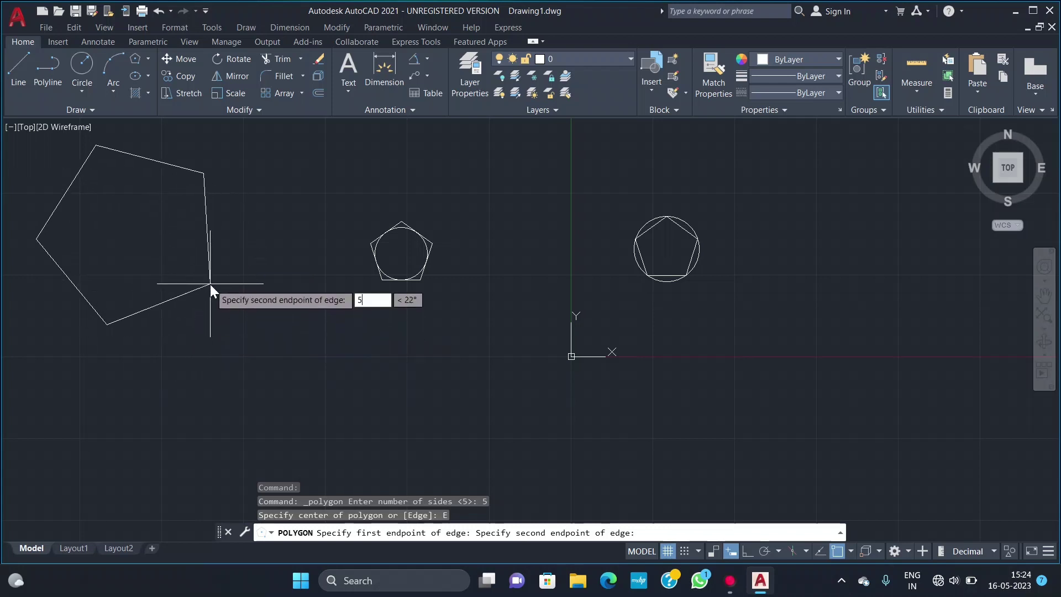
key(Return)
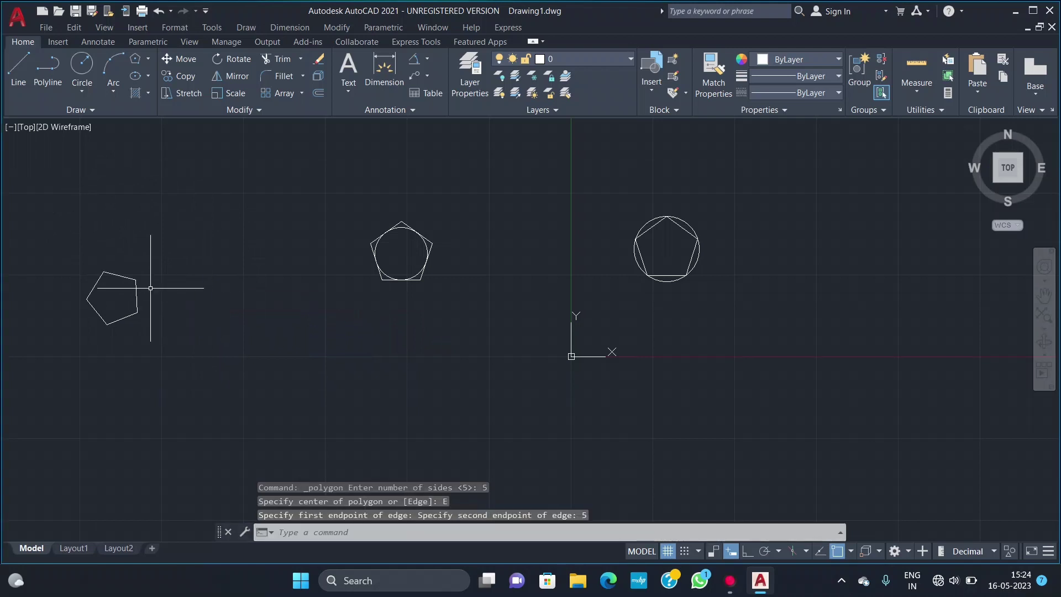
scroll(111, 308, up, 2)
scroll(80, 263, up, 3)
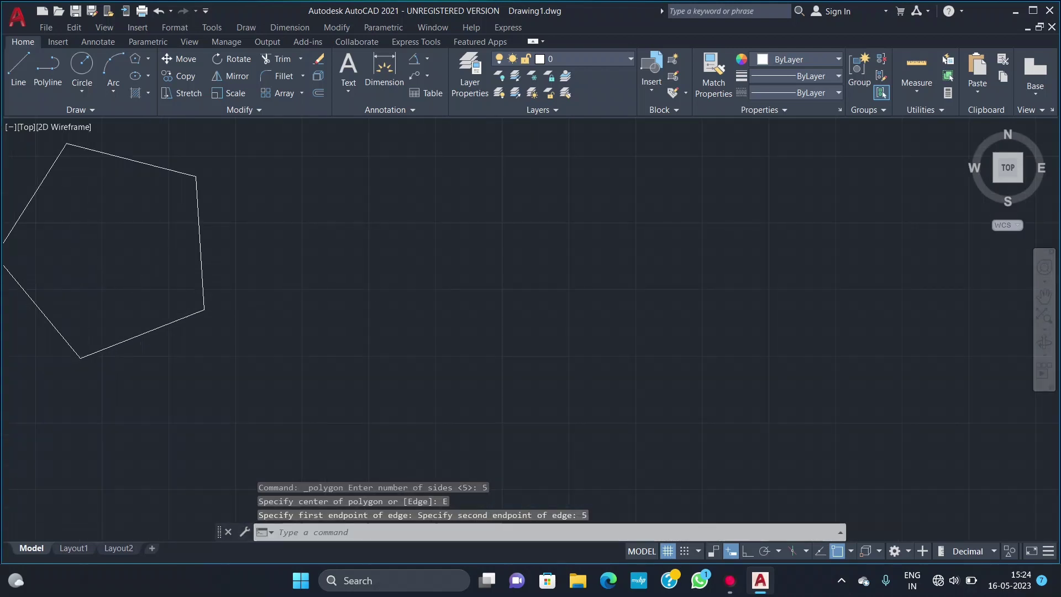
scroll(348, 298, down, 4)
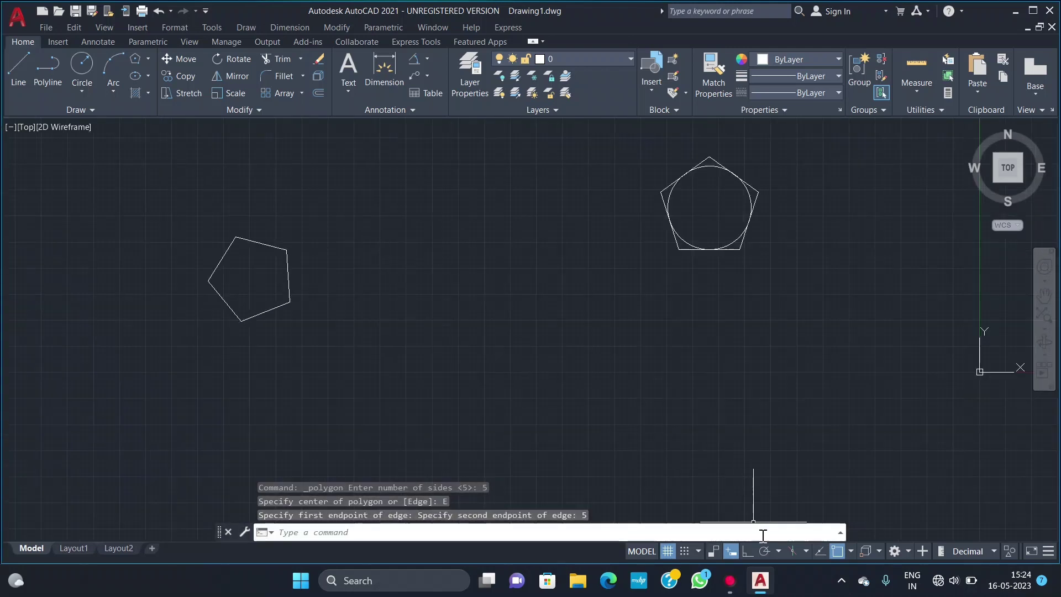
Step: With Ortho on, draw a pentagon by Edge with a horizontal 23-unit base
click(748, 550)
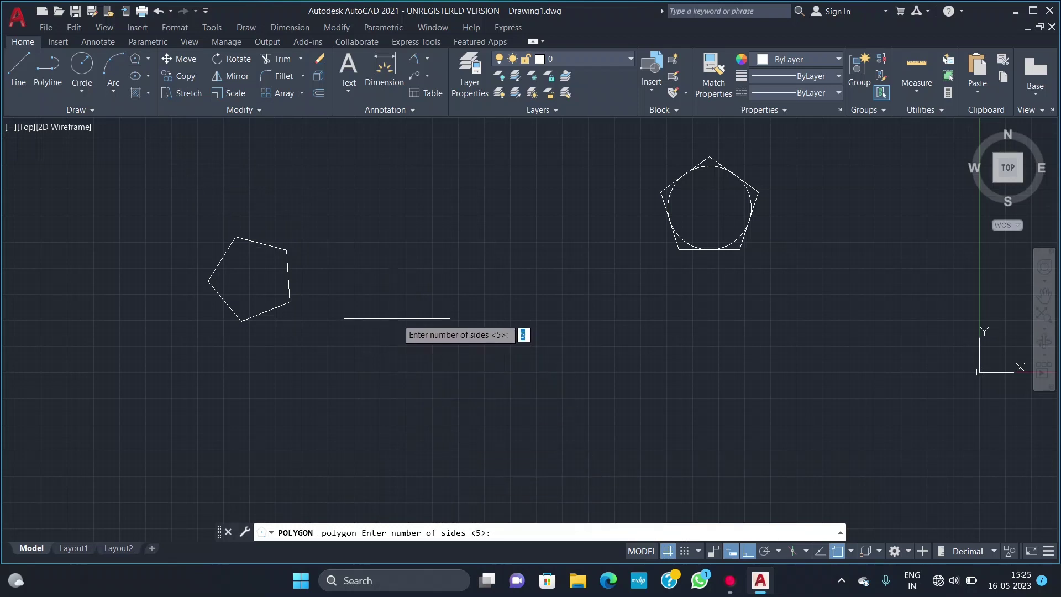
key(Return)
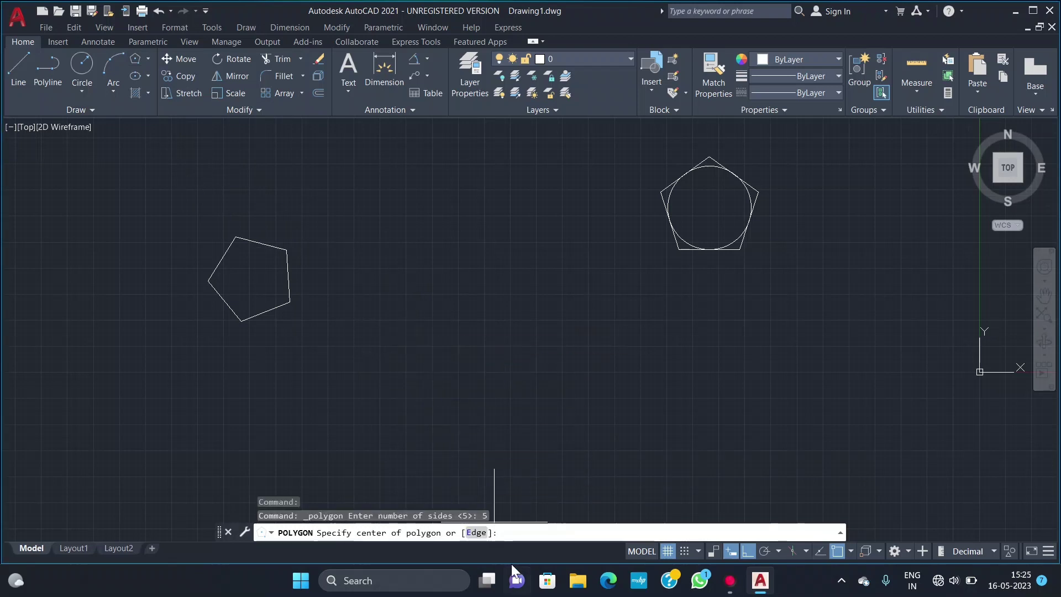
click(476, 533)
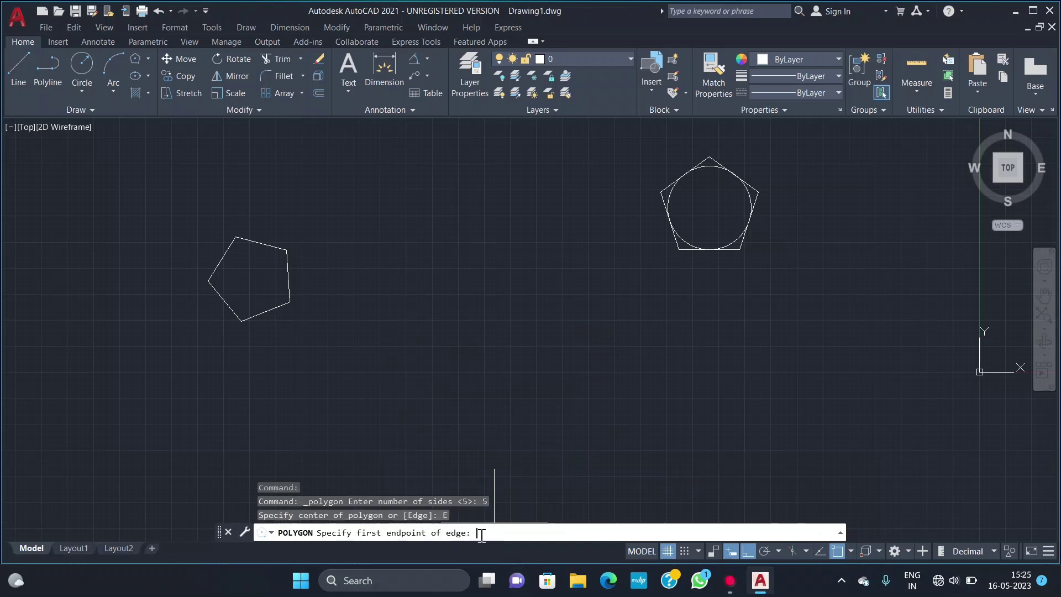
click(404, 354)
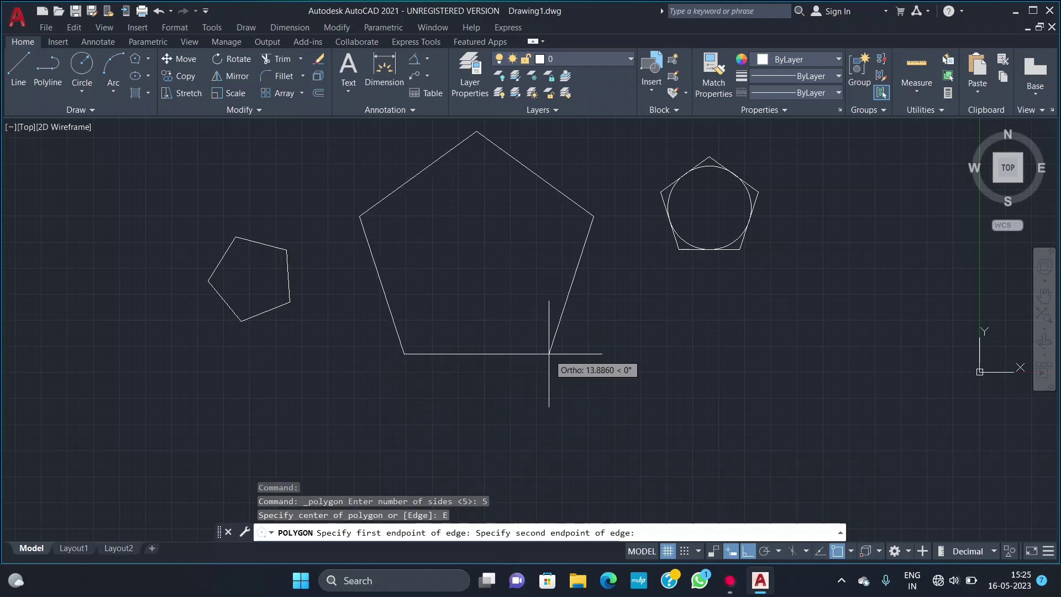
text(23)
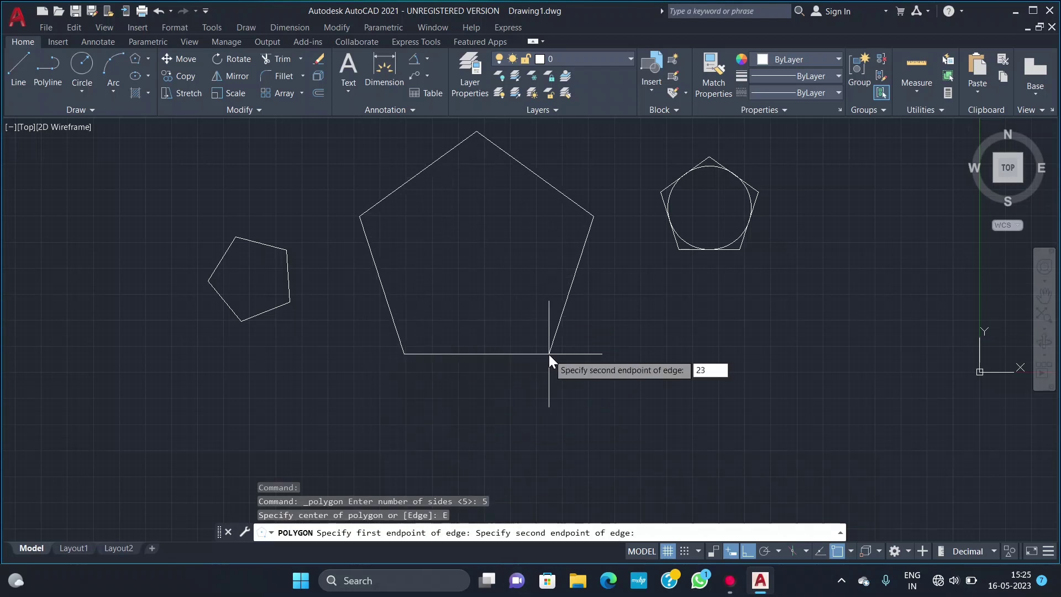
key(Return)
scroll(548, 354, down, 2)
scroll(546, 354, down, 2)
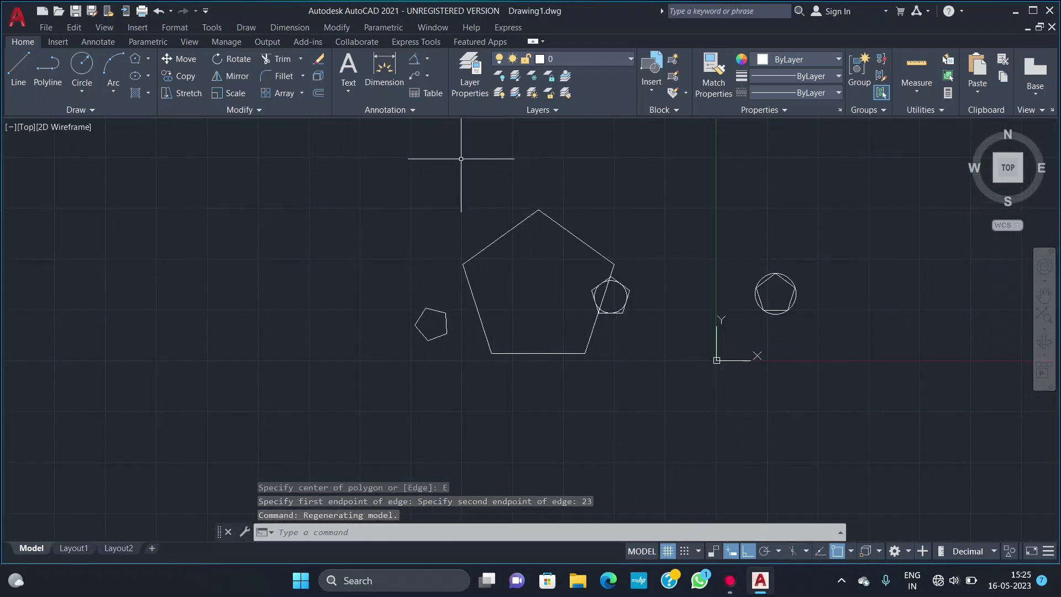
Step: Add an aligned 23.0000 dimension beside the large pentagon's left edge
click(426, 58)
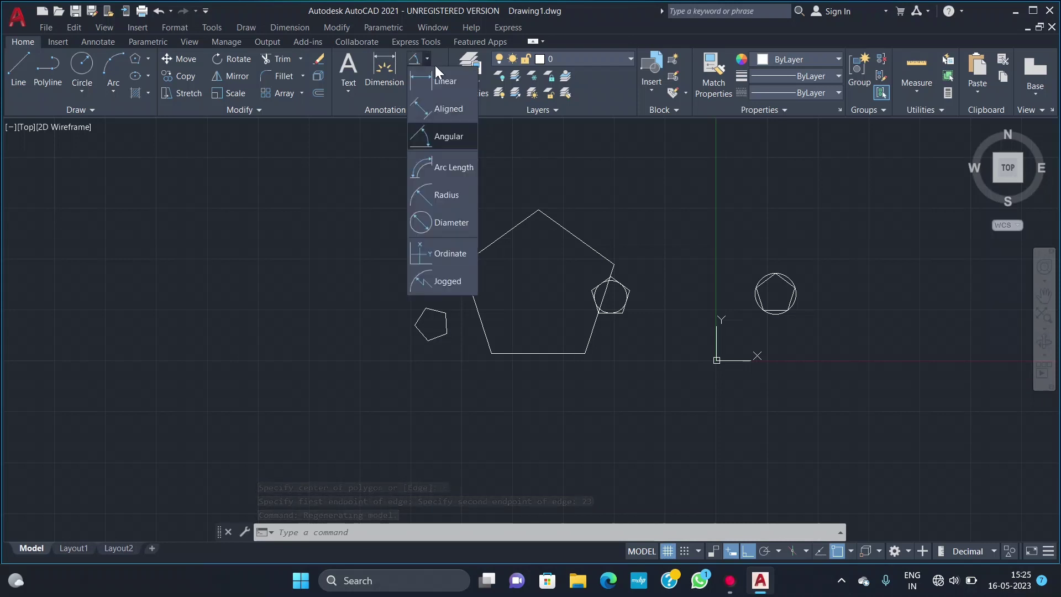
click(444, 107)
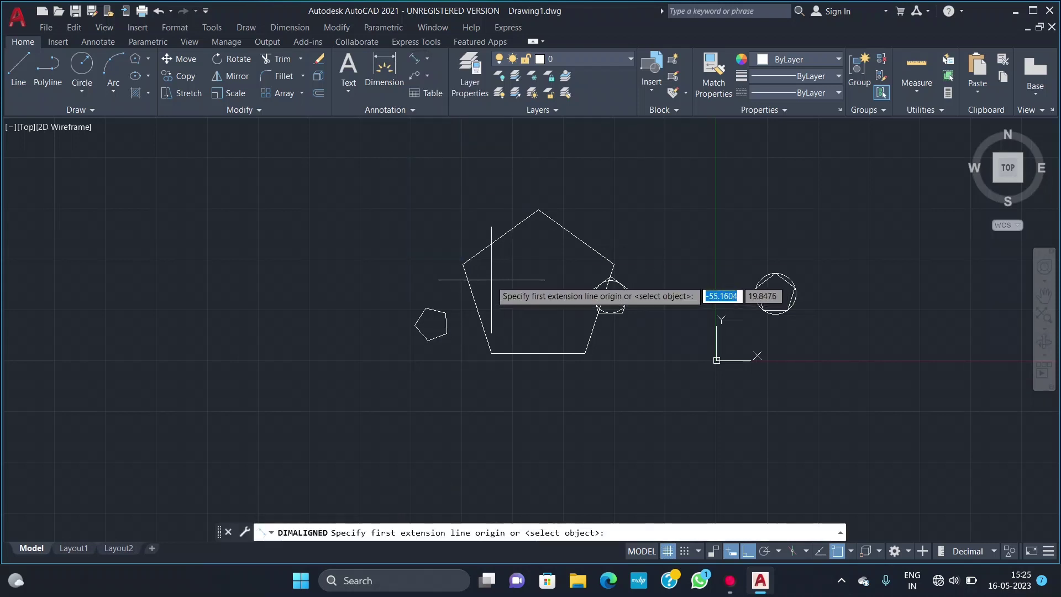
click(463, 265)
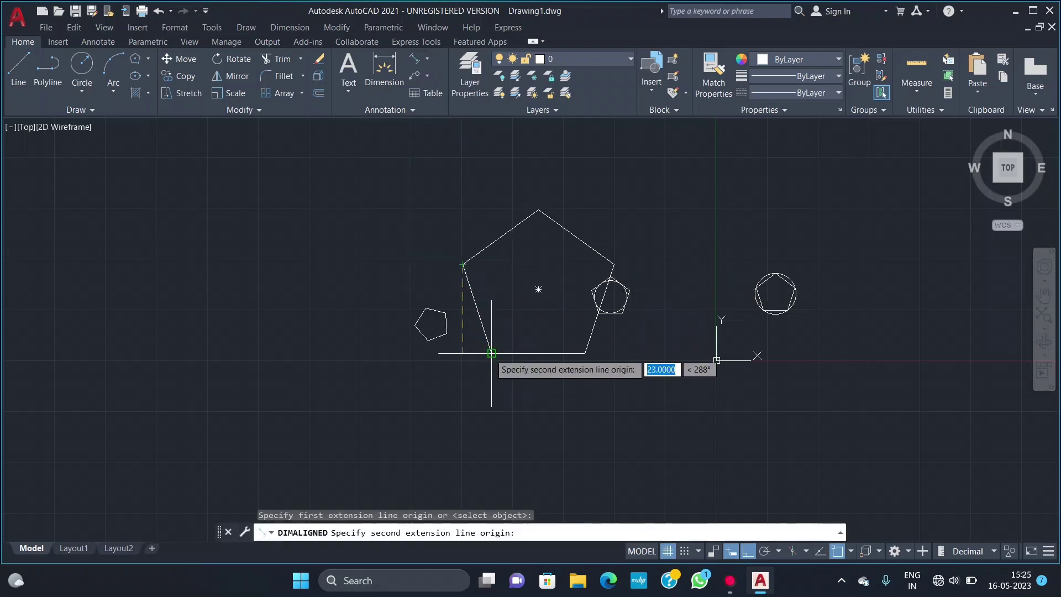
click(492, 352)
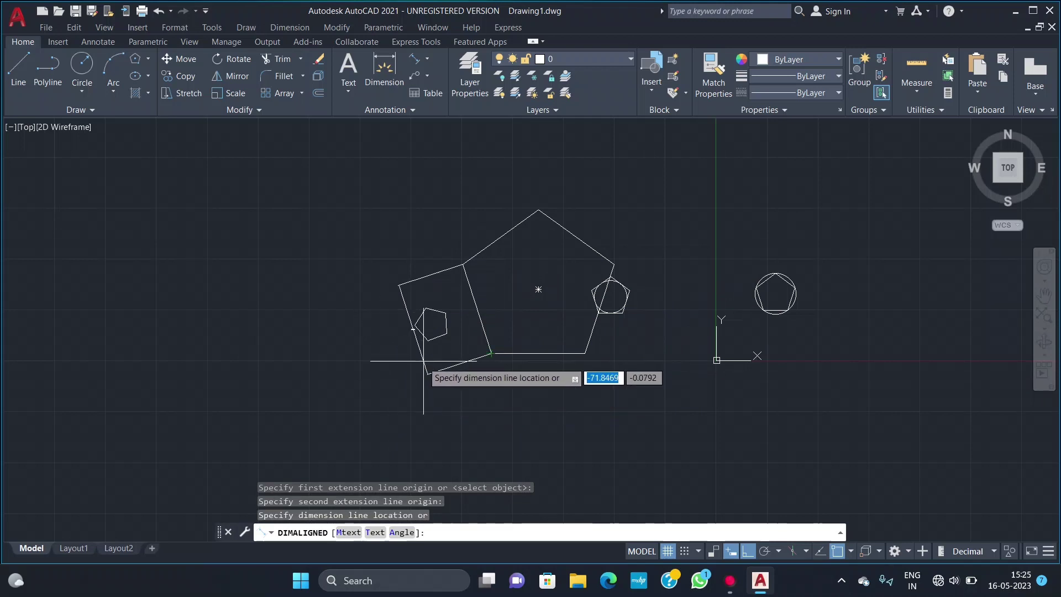
click(371, 371)
scroll(315, 354, up, 5)
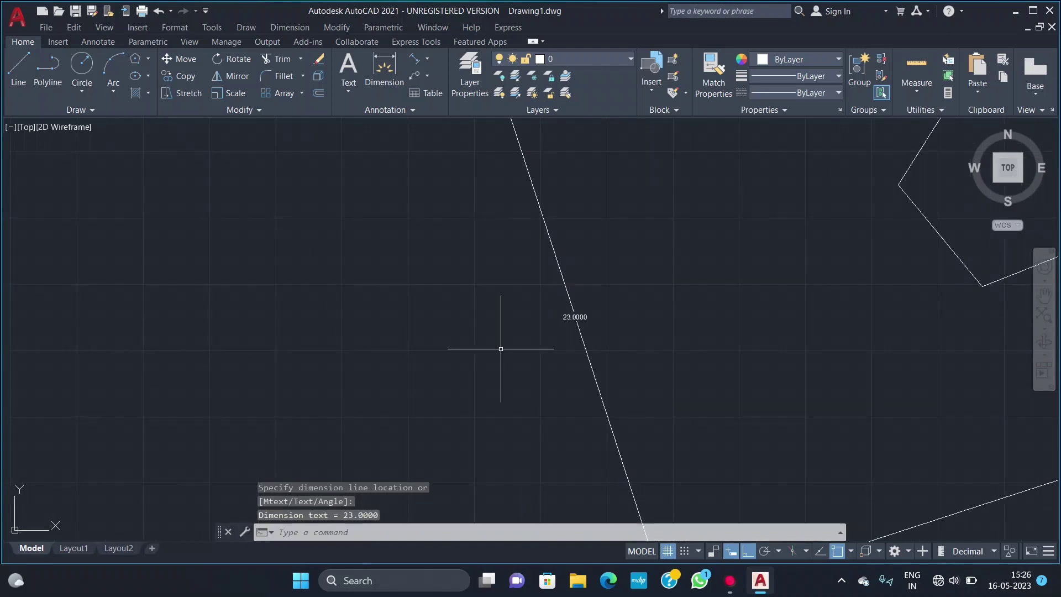
scroll(592, 296, up, 2)
scroll(652, 300, down, 5)
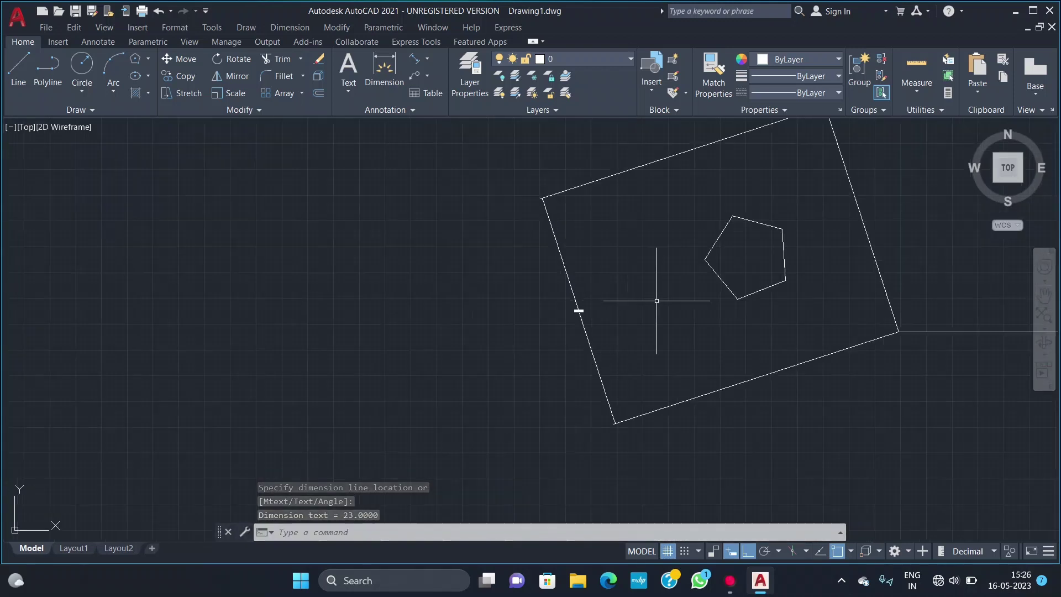
scroll(789, 233, down, 2)
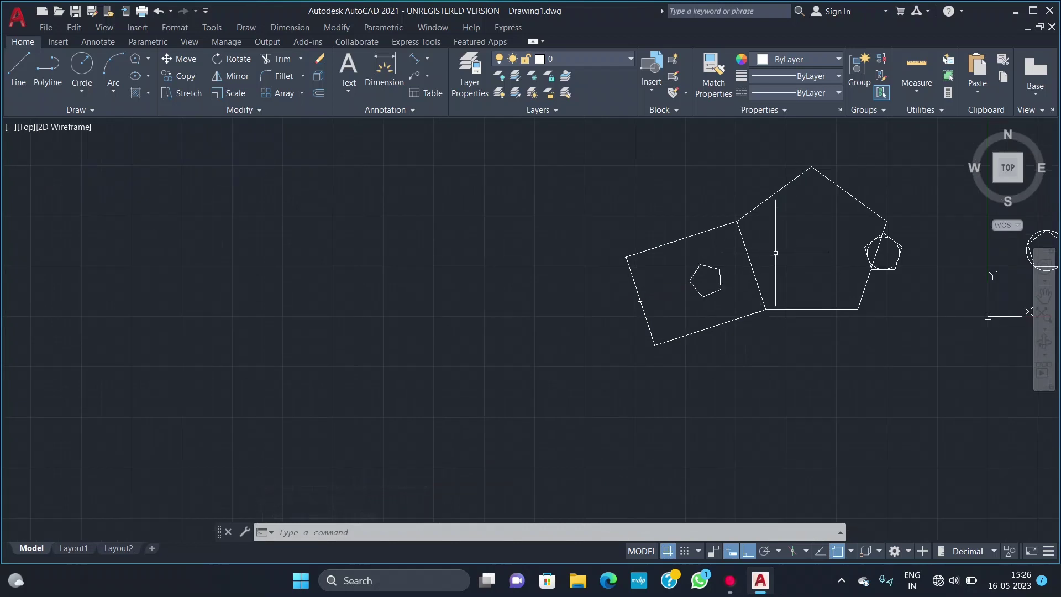
scroll(841, 199, up, 2)
scroll(840, 236, up, 2)
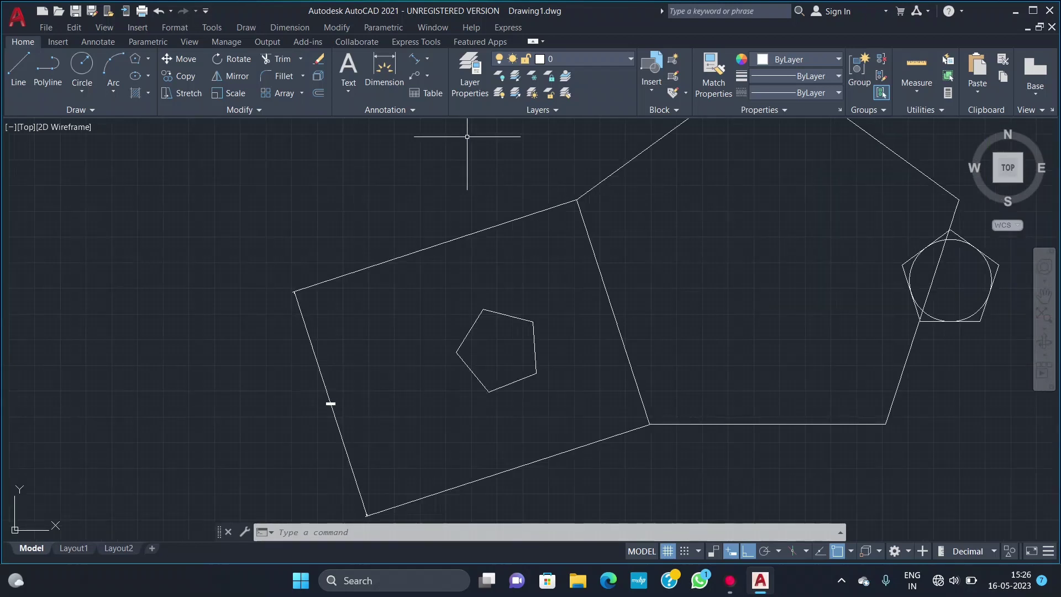
Step: Repeat the aligned dimension to label the pentagon's base 23.0000, placed below it
right_click(790, 335)
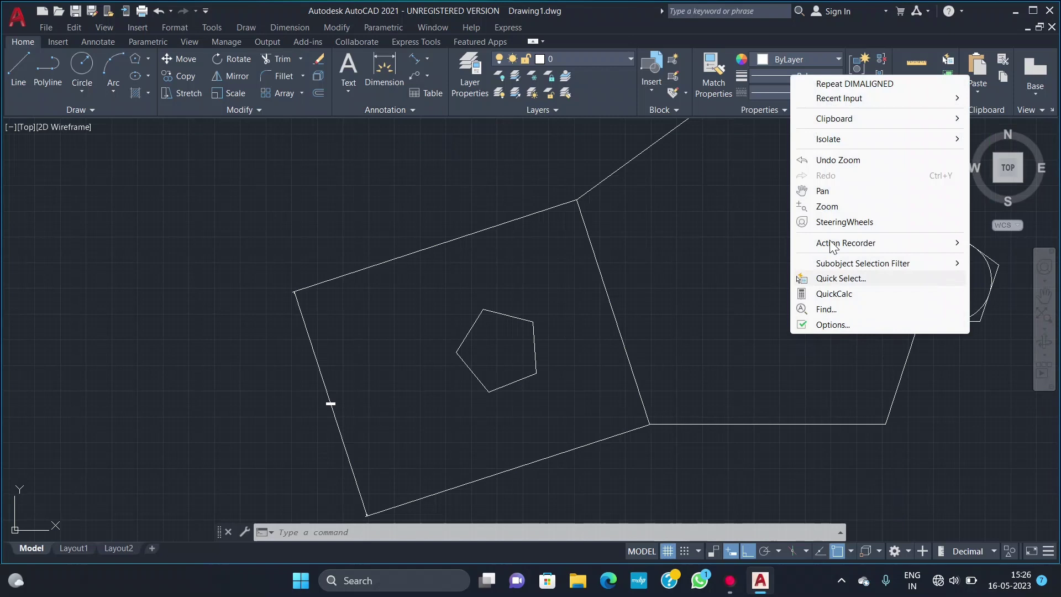
click(831, 83)
scroll(801, 188, down, 3)
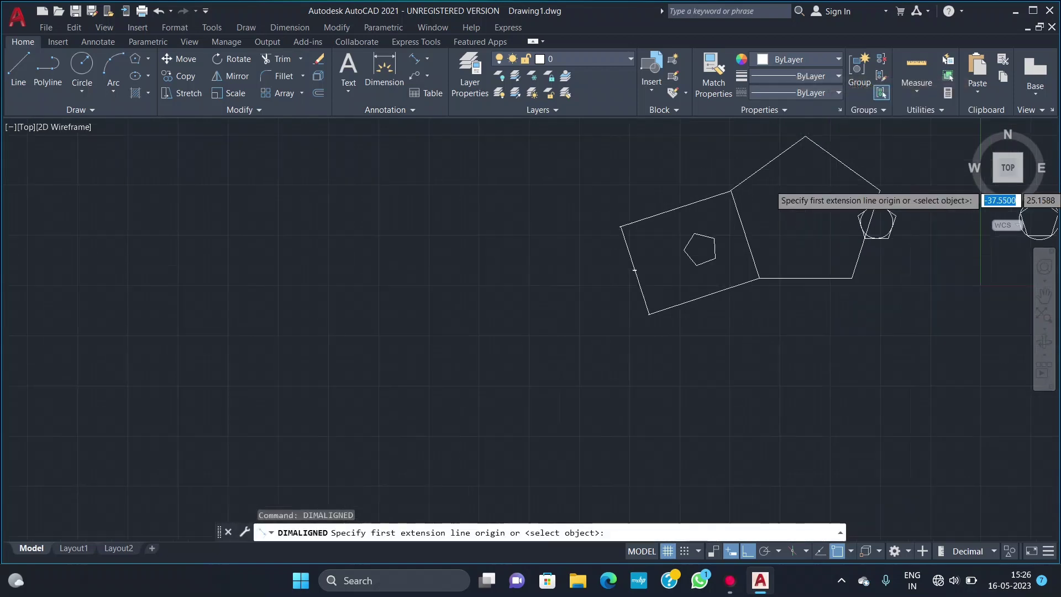
click(759, 278)
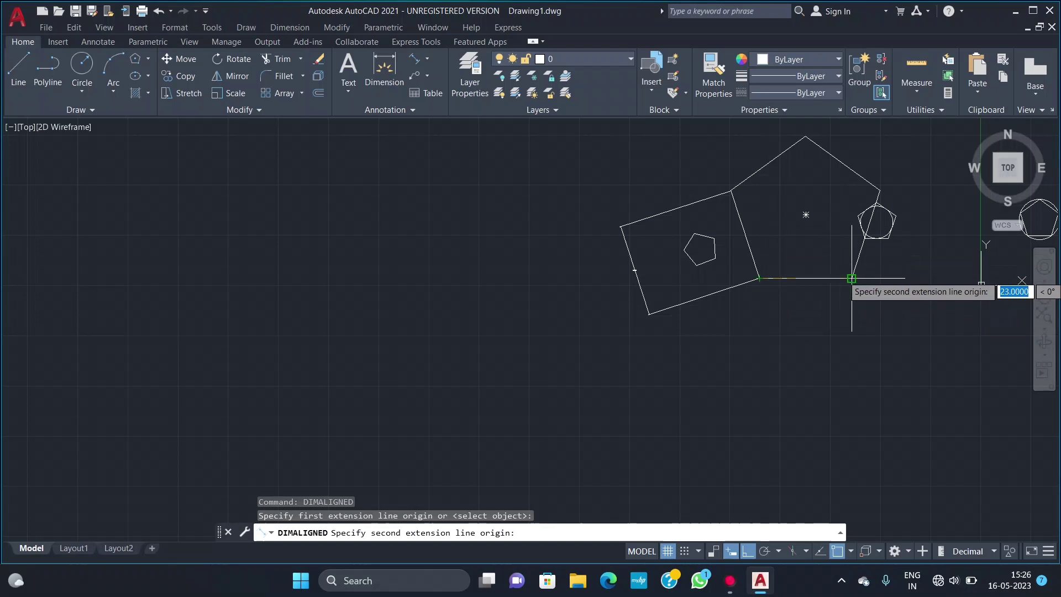
click(849, 277)
click(851, 304)
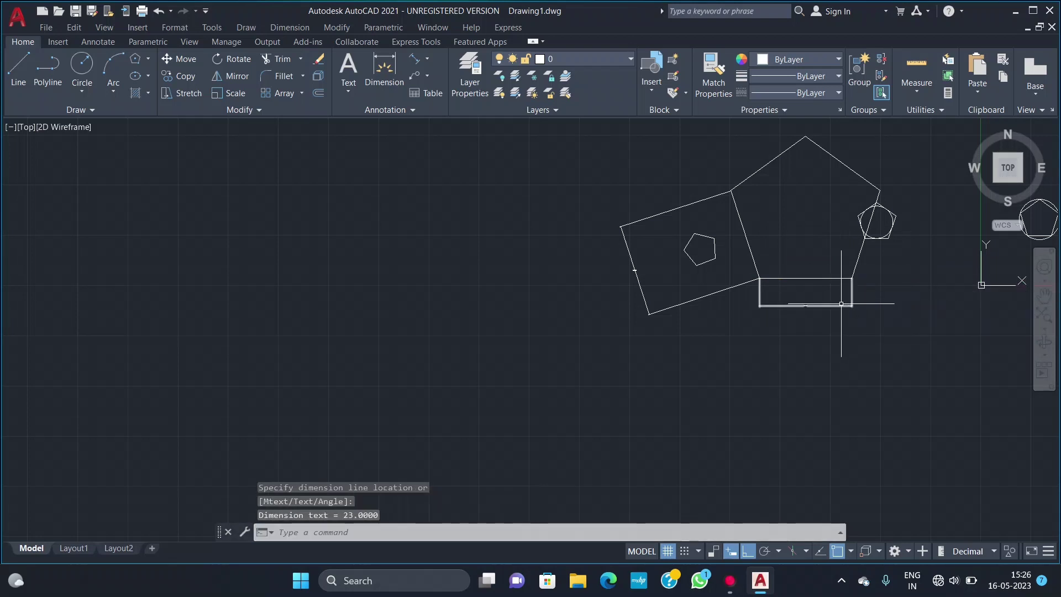
scroll(806, 313, up, 6)
scroll(808, 308, up, 1)
scroll(791, 293, up, 1)
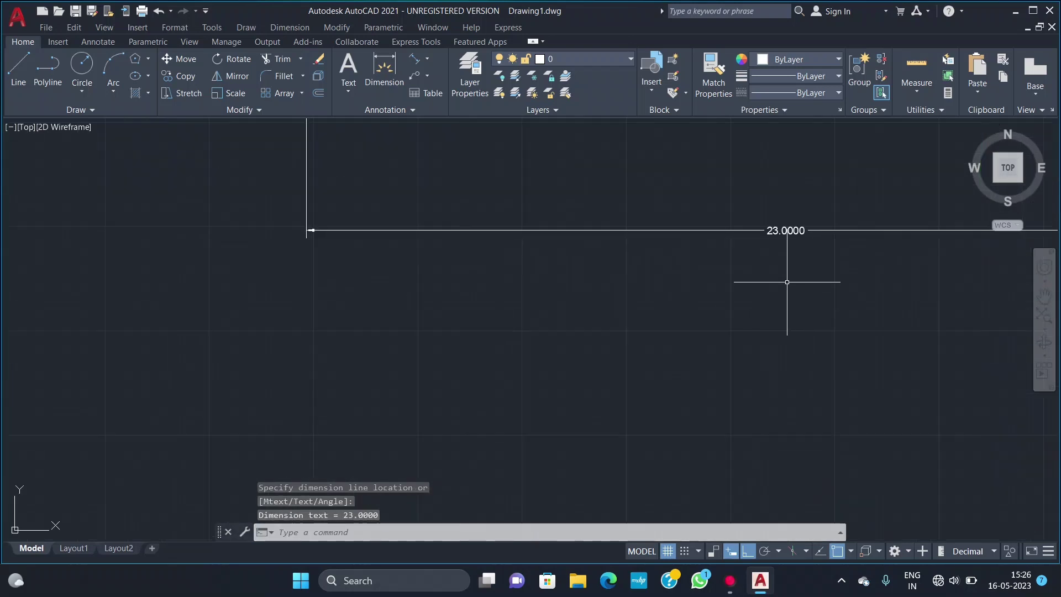
scroll(796, 271, down, 5)
scroll(664, 297, down, 2)
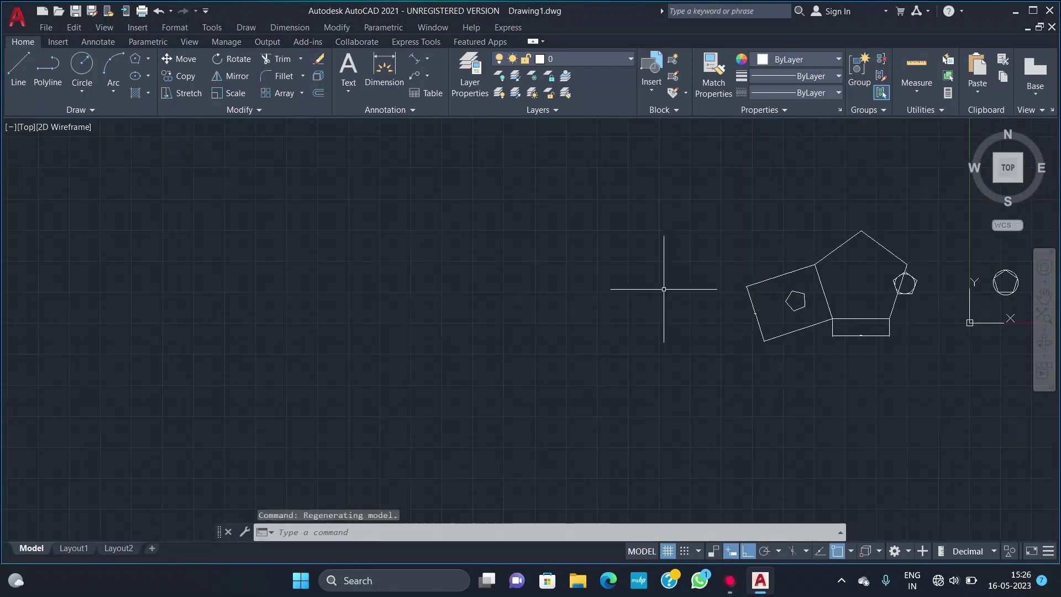
scroll(663, 296, up, 3)
scroll(760, 300, down, 6)
scroll(929, 254, up, 4)
scroll(829, 285, up, 4)
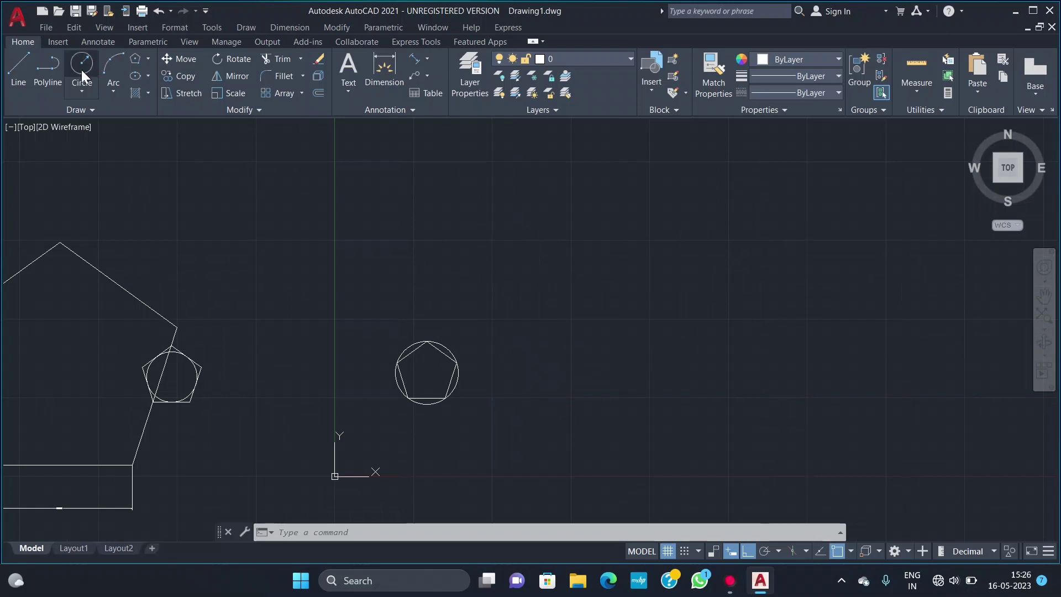
Step: Draw a large circle in open space near the top centre of the drawing
click(81, 70)
click(568, 258)
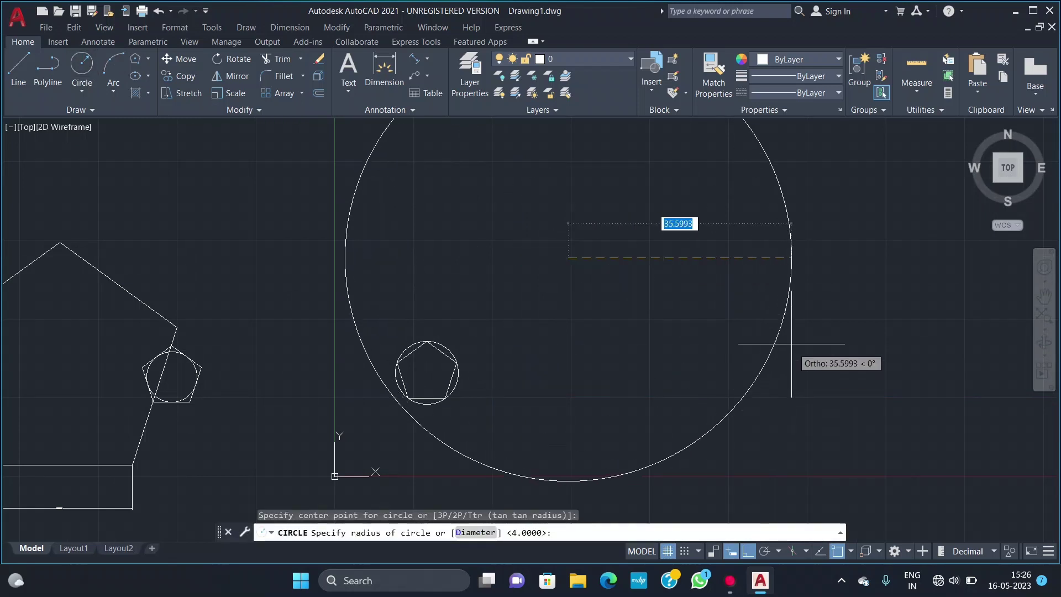
click(637, 253)
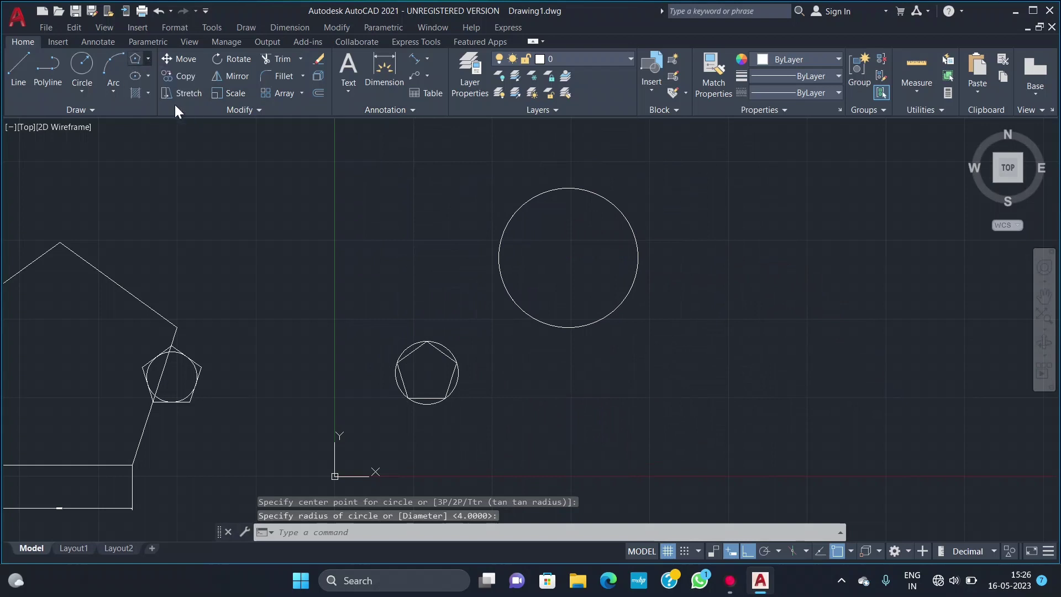
Step: Inscribe a five-sided polygon, point up, in the new circle
click(136, 59)
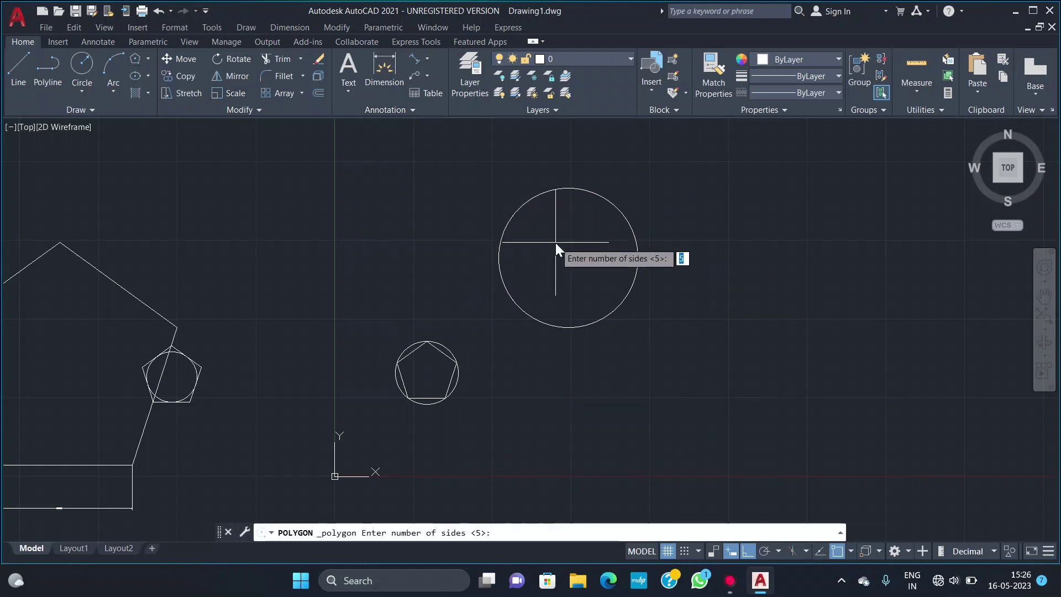
text(5)
key(Return)
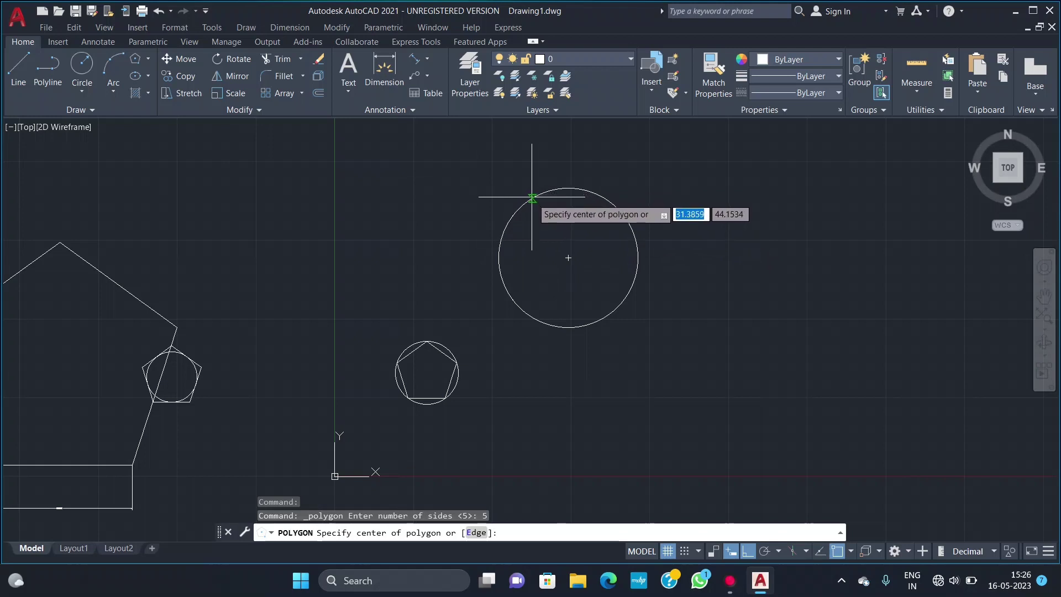
click(569, 255)
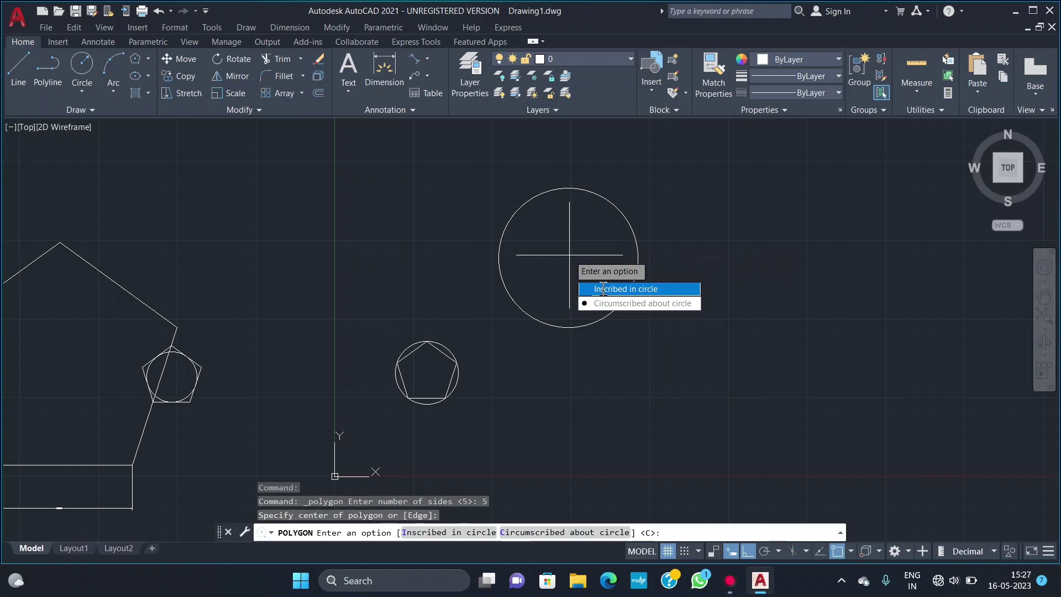
click(602, 287)
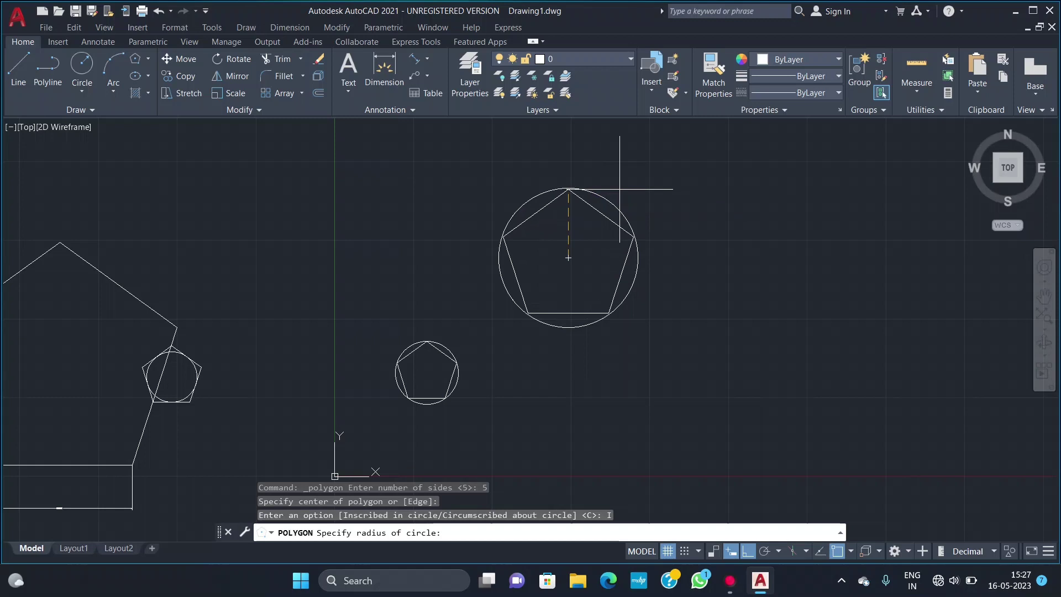
click(619, 189)
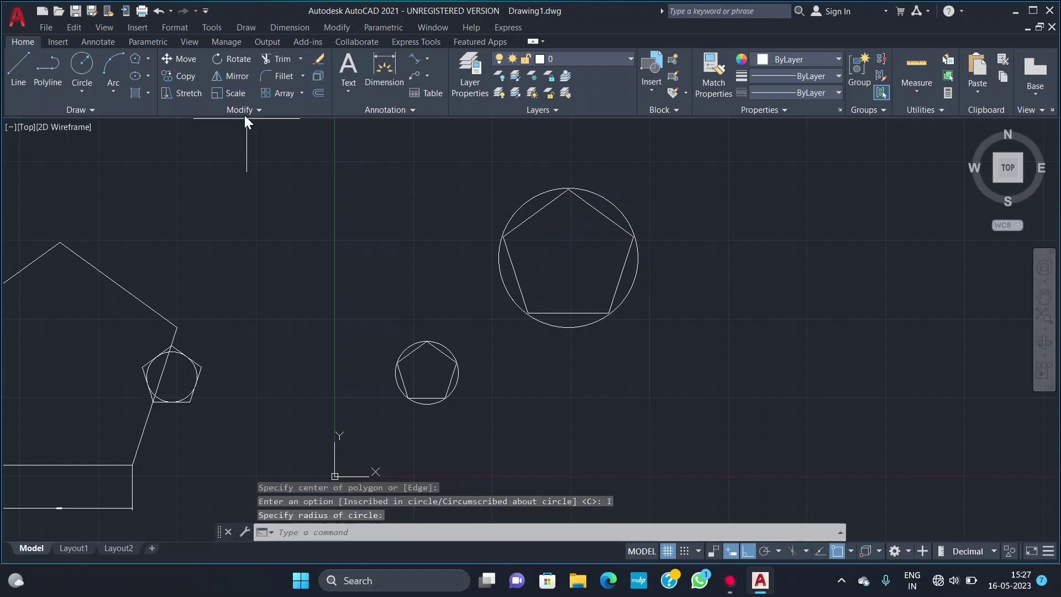
click(81, 69)
Step: Draw a circle to the upper right of the inscribed pentagon
click(726, 204)
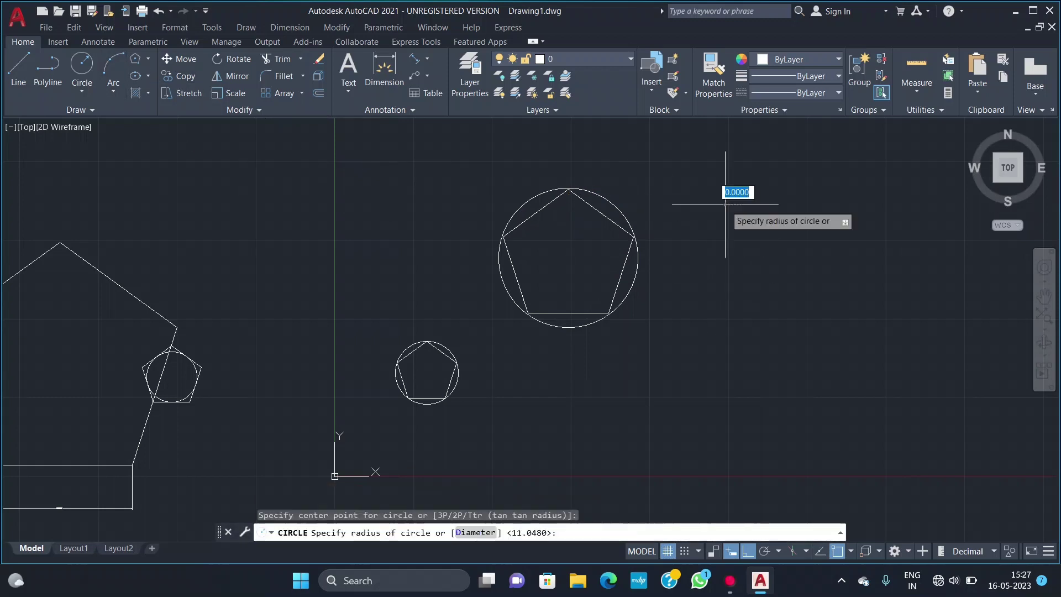
click(776, 205)
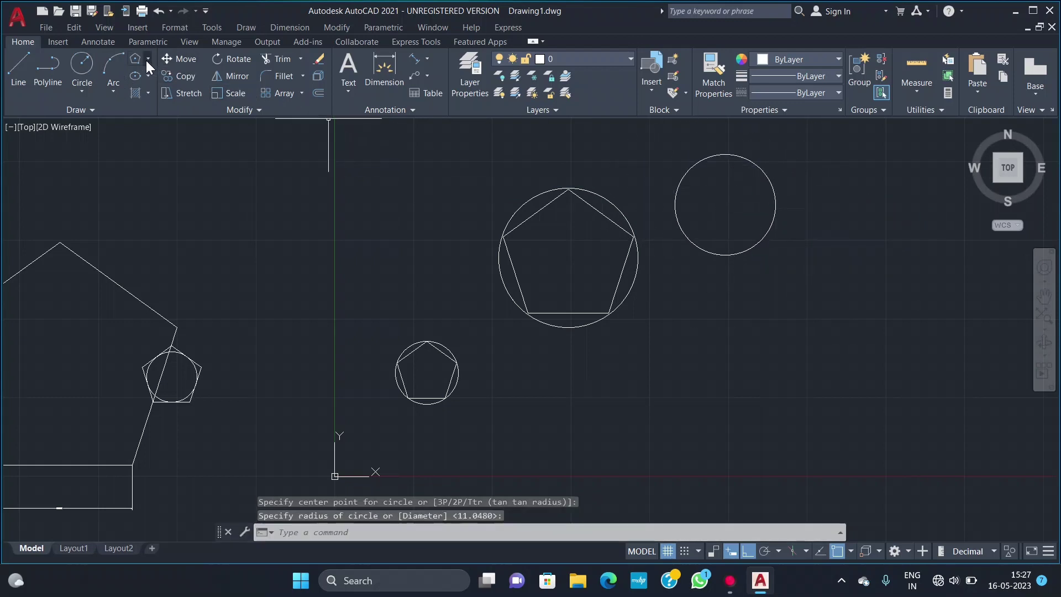
click(146, 61)
click(163, 105)
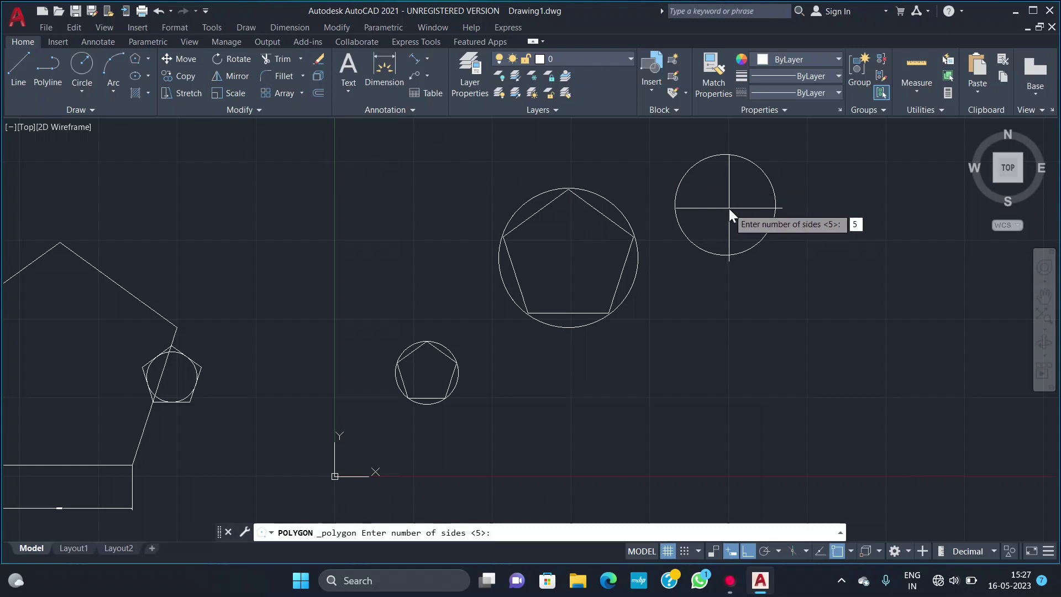
Step: Begin a seven-sided polygon circumscribed about that circle, then cancel it unfinished
key(BackSpace)
text(7)
key(Return)
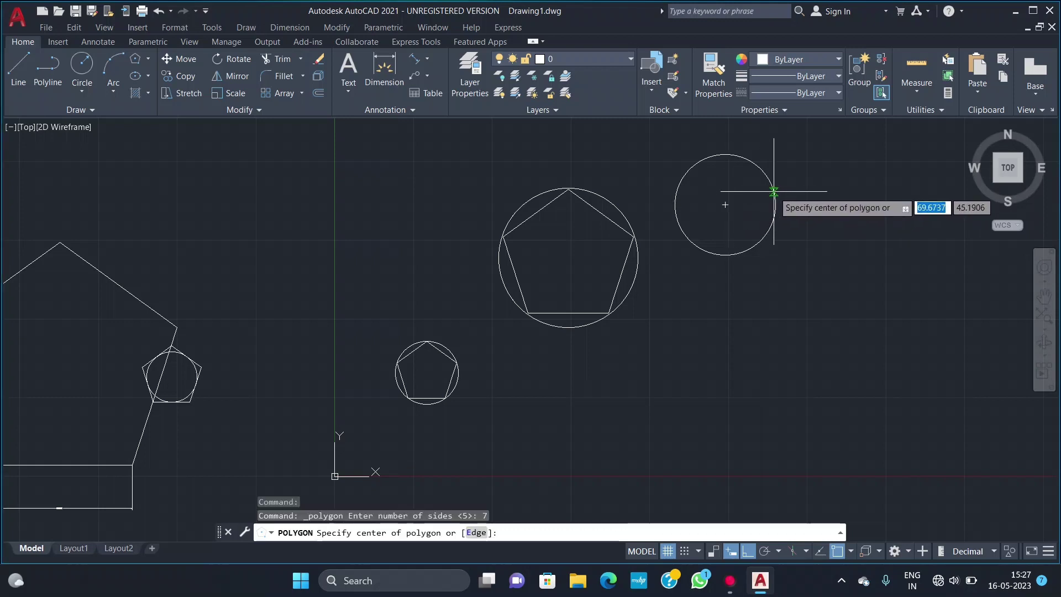
click(726, 206)
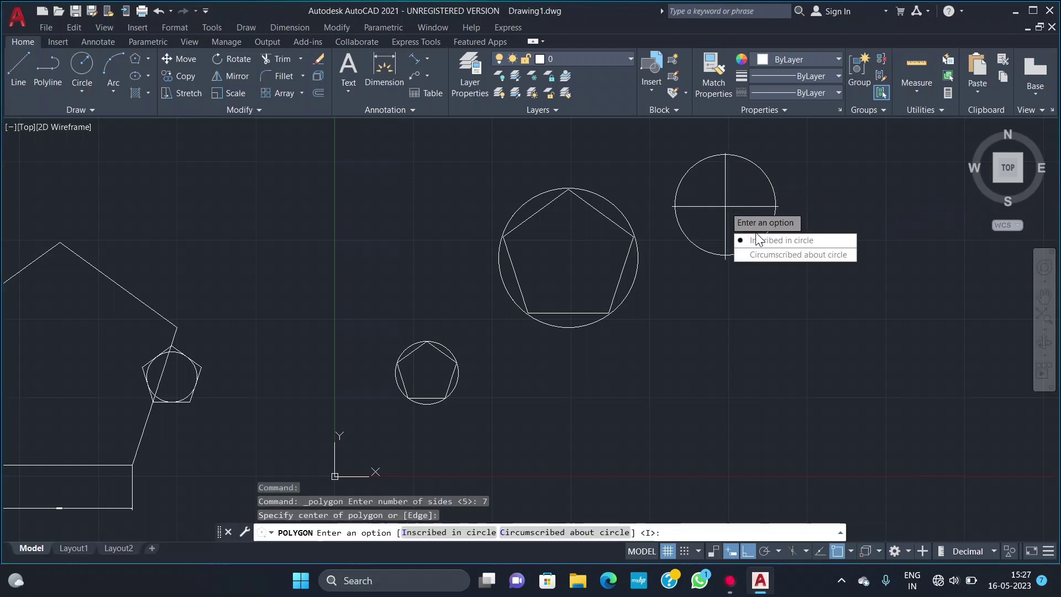
click(771, 255)
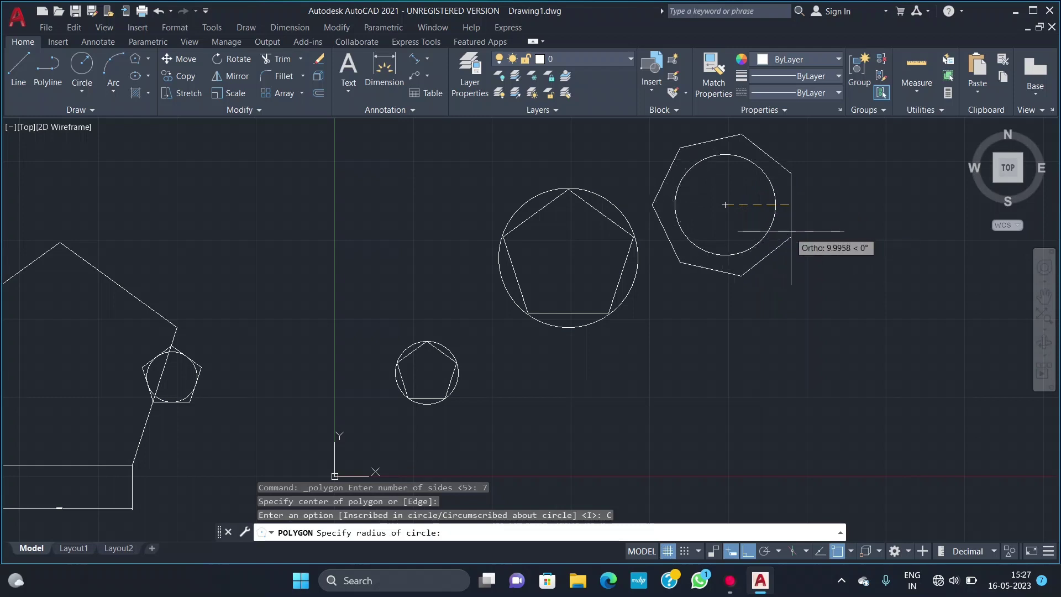
key(Return)
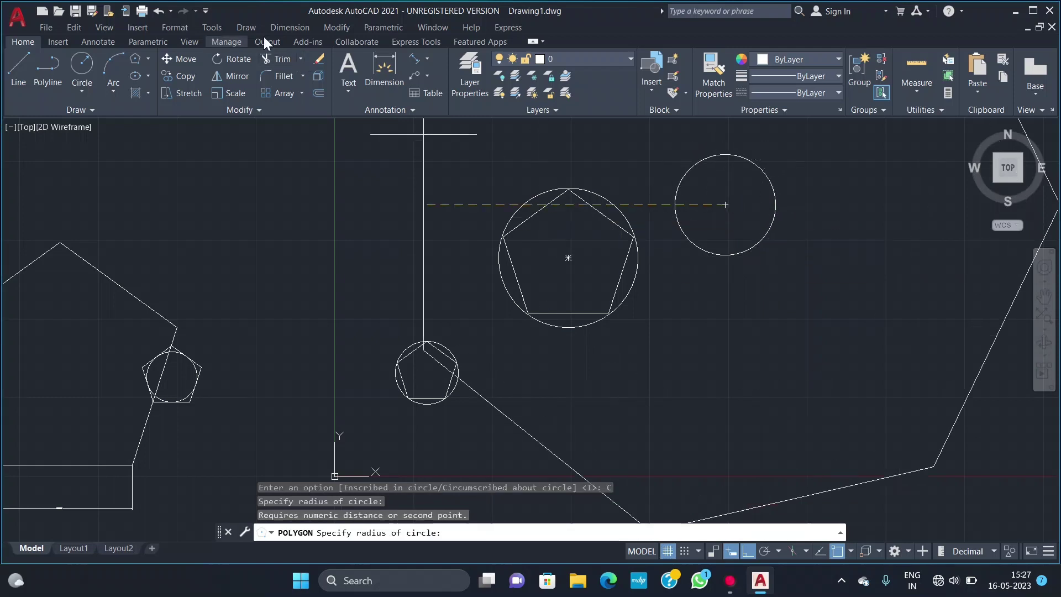
key(Return)
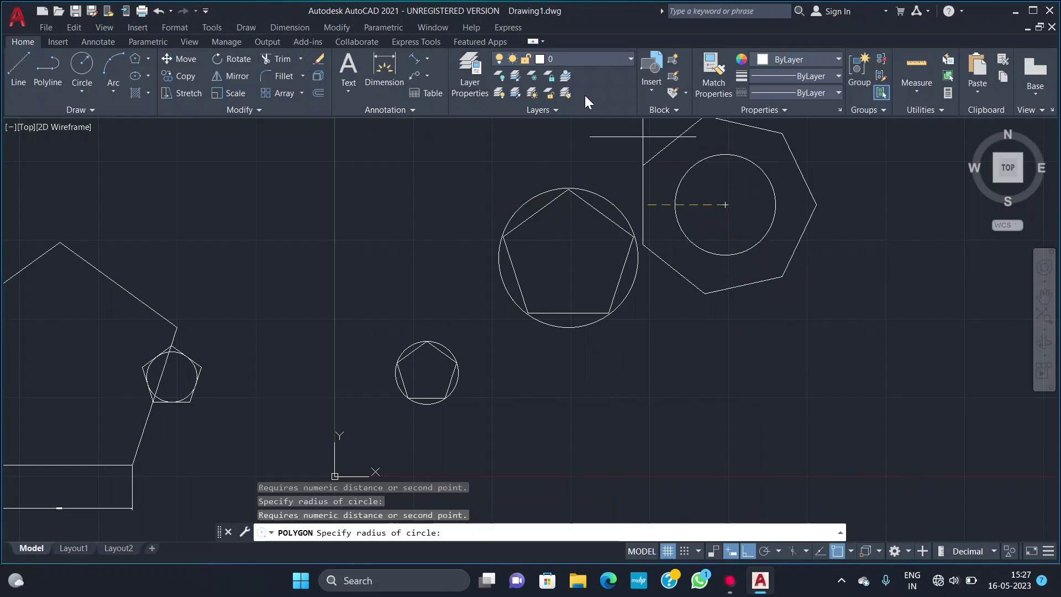
key(Escape)
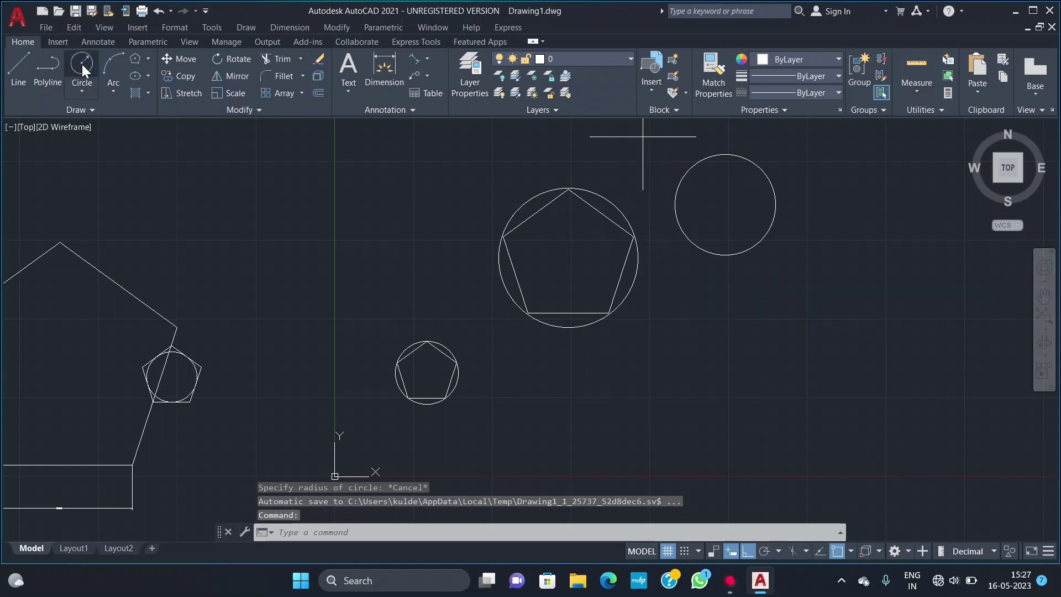
click(82, 65)
Step: Draw a radius 5 circle below the top-right circle
click(747, 347)
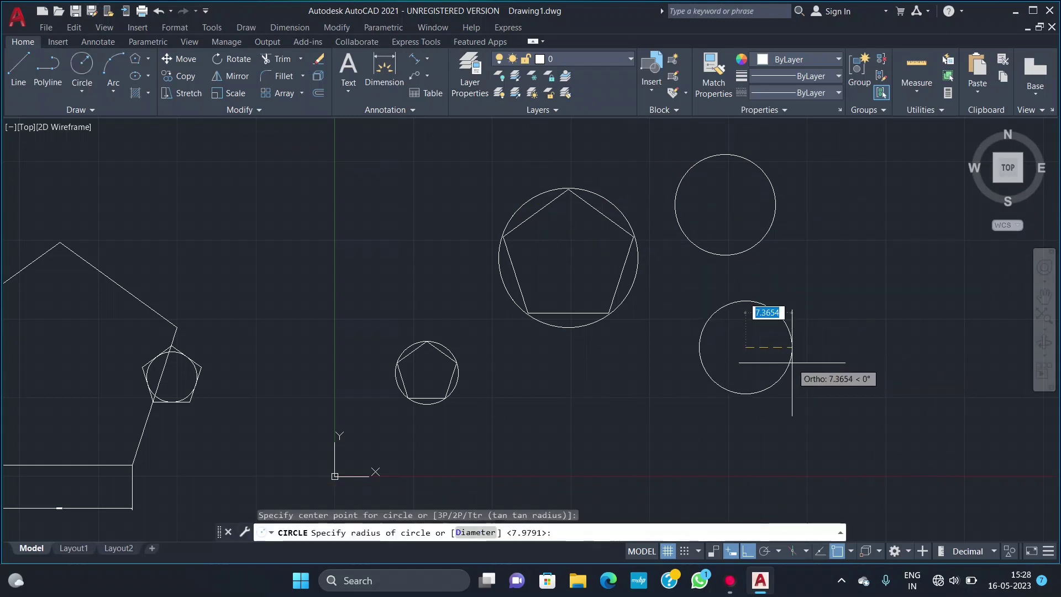
text(5)
key(Return)
scroll(735, 354, up, 2)
scroll(731, 335, up, 2)
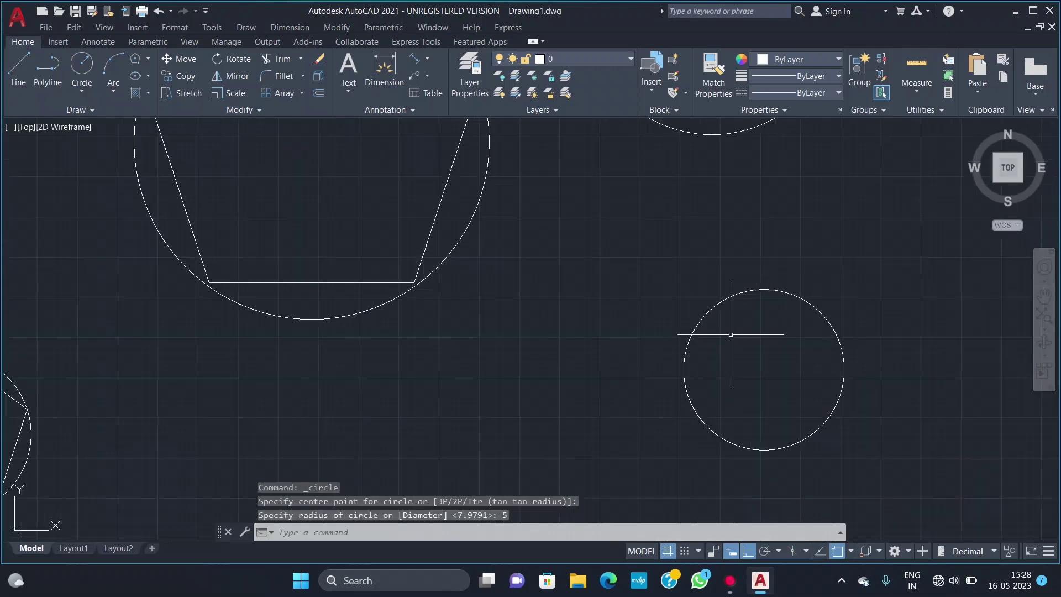
click(148, 58)
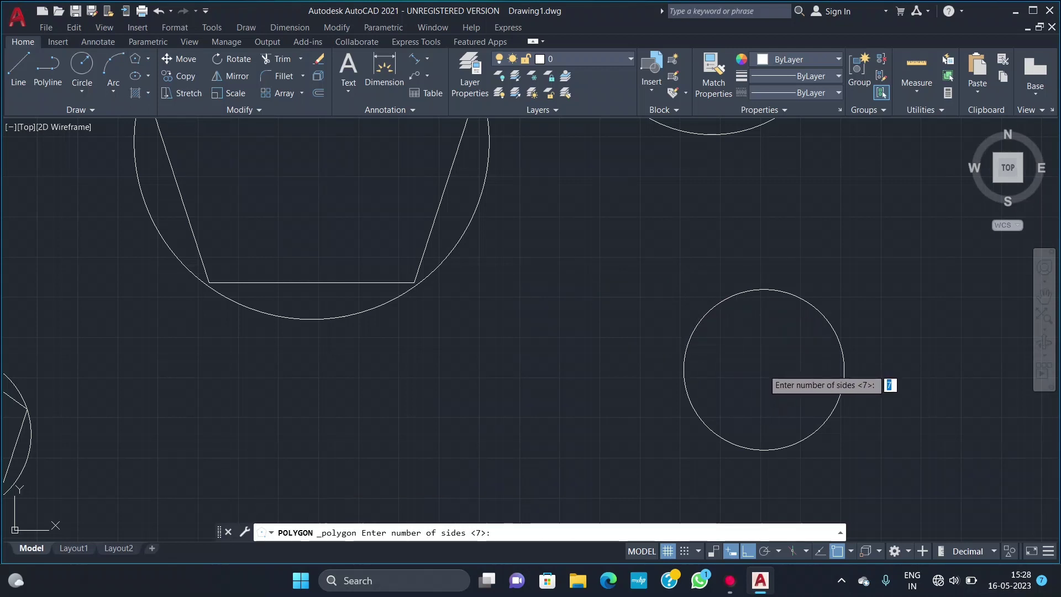
key(Return)
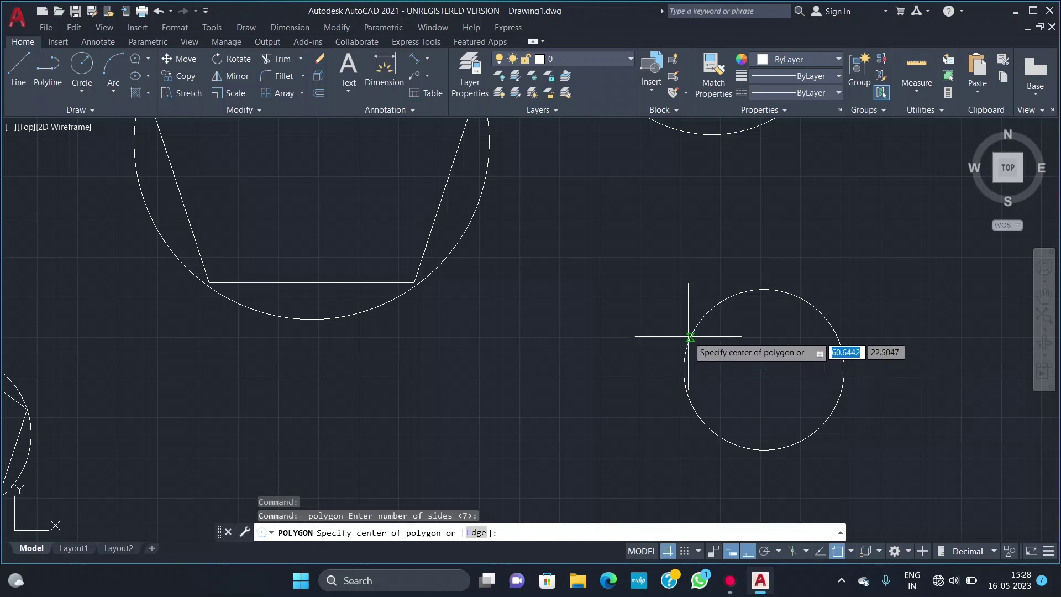
Step: Label the radius 5 circle with an R5.0000 radius dimension placed up-left of it
click(428, 57)
click(453, 195)
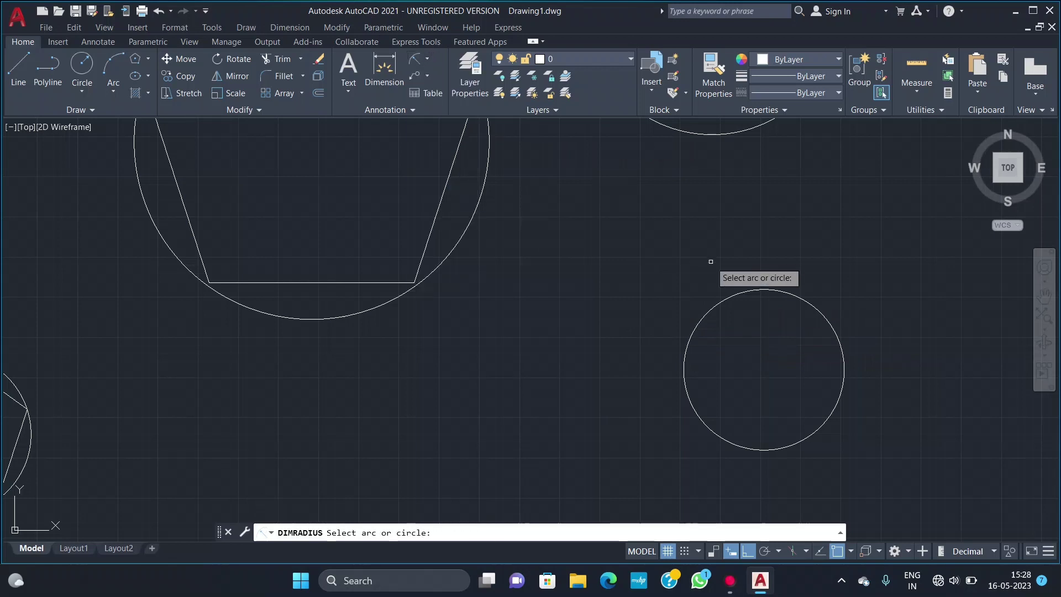
click(702, 321)
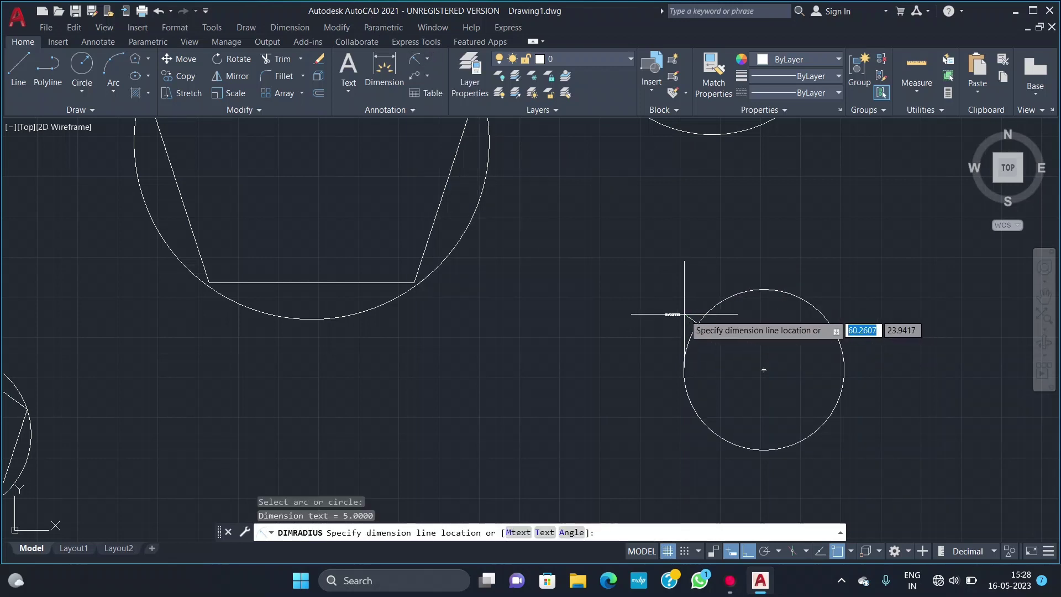
click(658, 308)
scroll(658, 308, up, 4)
scroll(657, 307, down, 5)
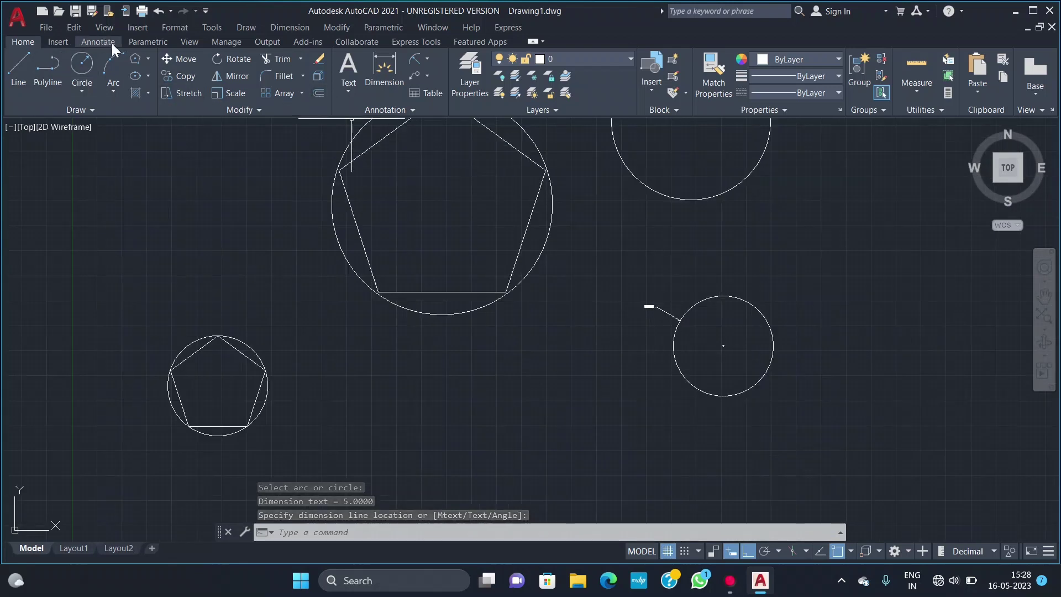
click(149, 58)
Step: Circumscribe a seven-sided polygon of radius 5 about the dimensioned circle's centre
click(171, 109)
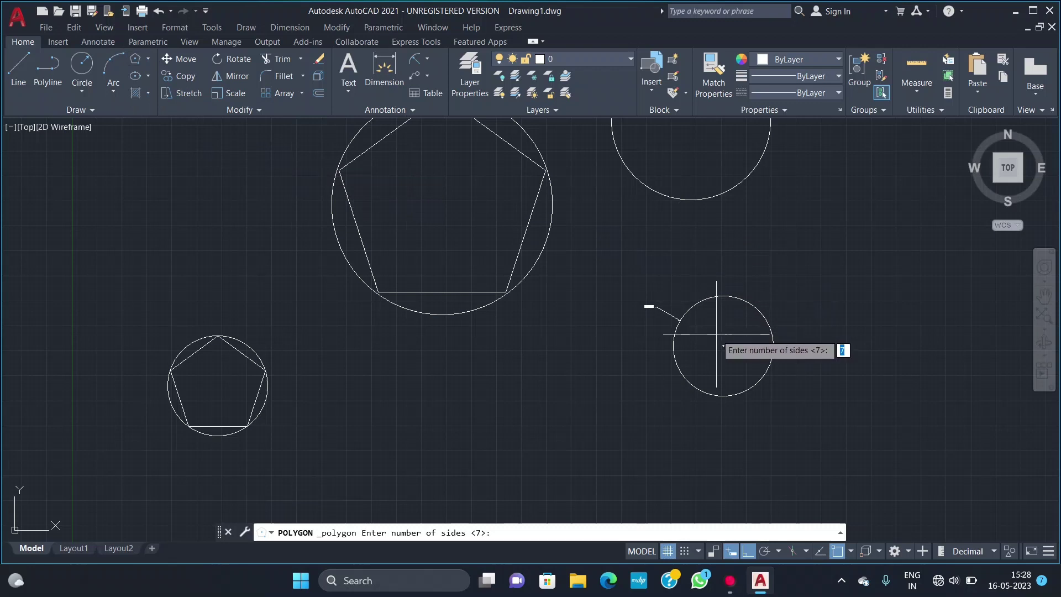
key(Return)
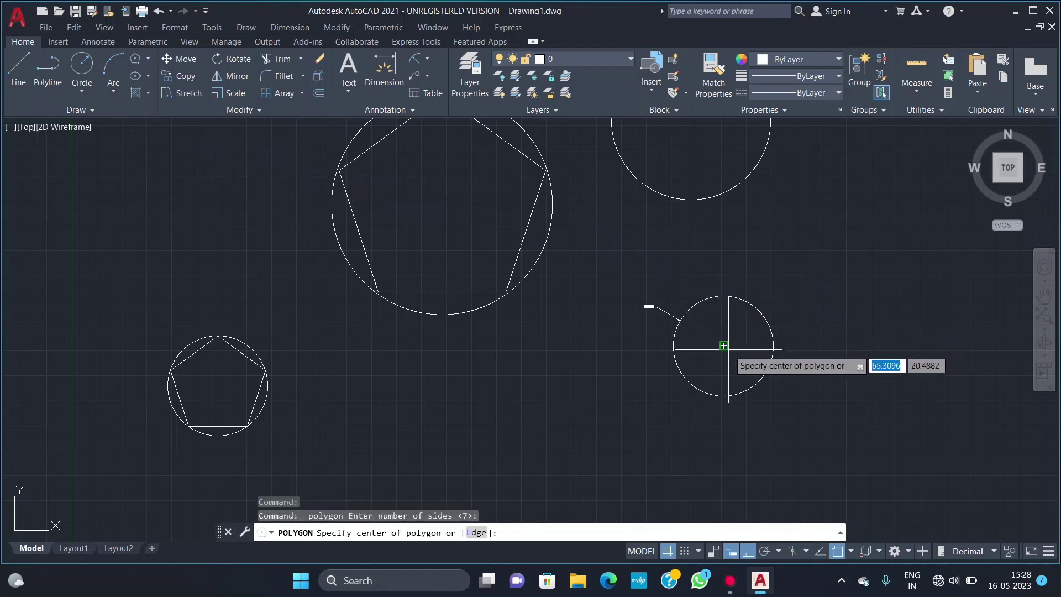
click(724, 345)
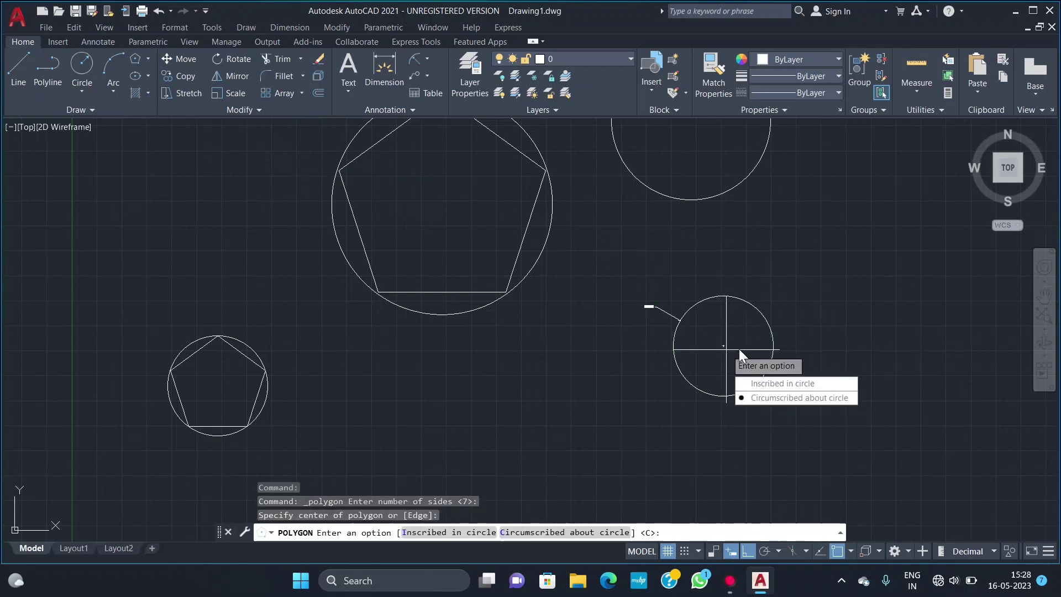
click(768, 398)
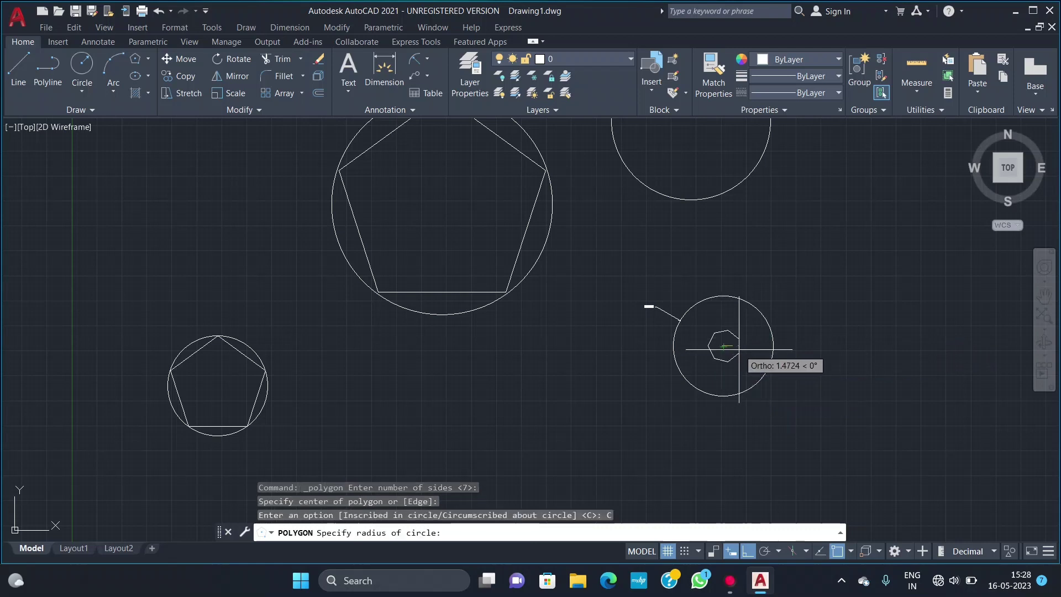
text(5)
key(Return)
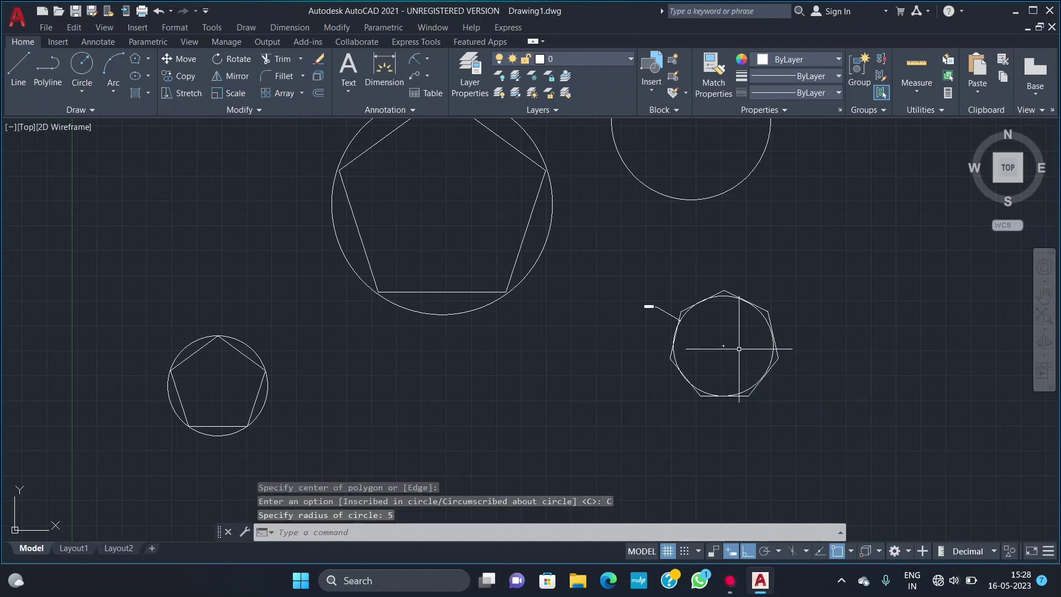
scroll(715, 333, up, 4)
scroll(715, 333, up, 4)
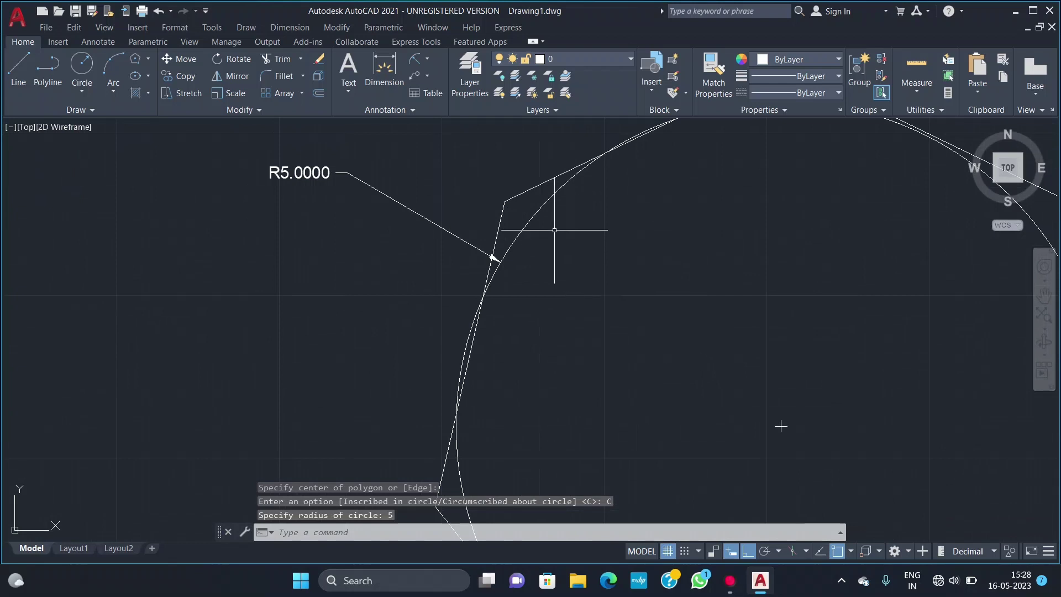
scroll(537, 228, down, 5)
scroll(550, 228, up, 2)
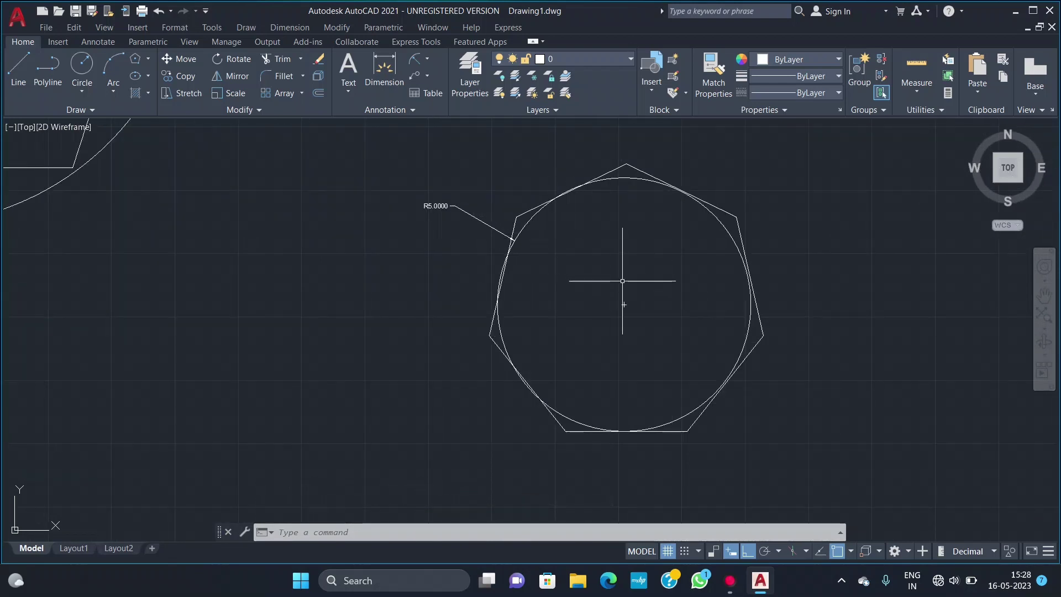
Step: Window-select every polygon, circle and dimension, then bring up the Erase option
scroll(538, 265, down, 4)
click(421, 180)
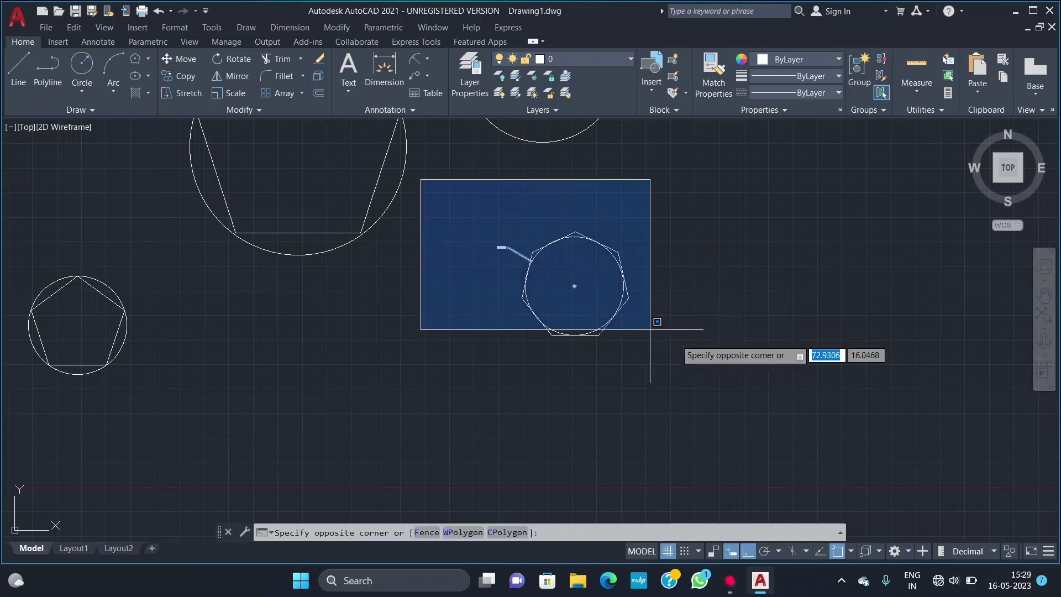
right_click(766, 350)
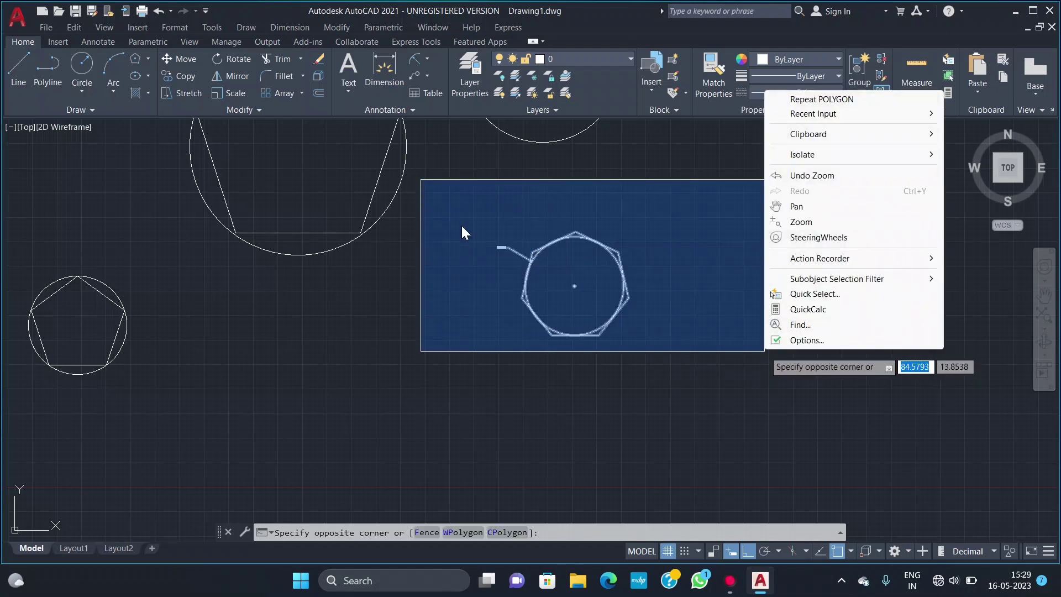
right_click(421, 344)
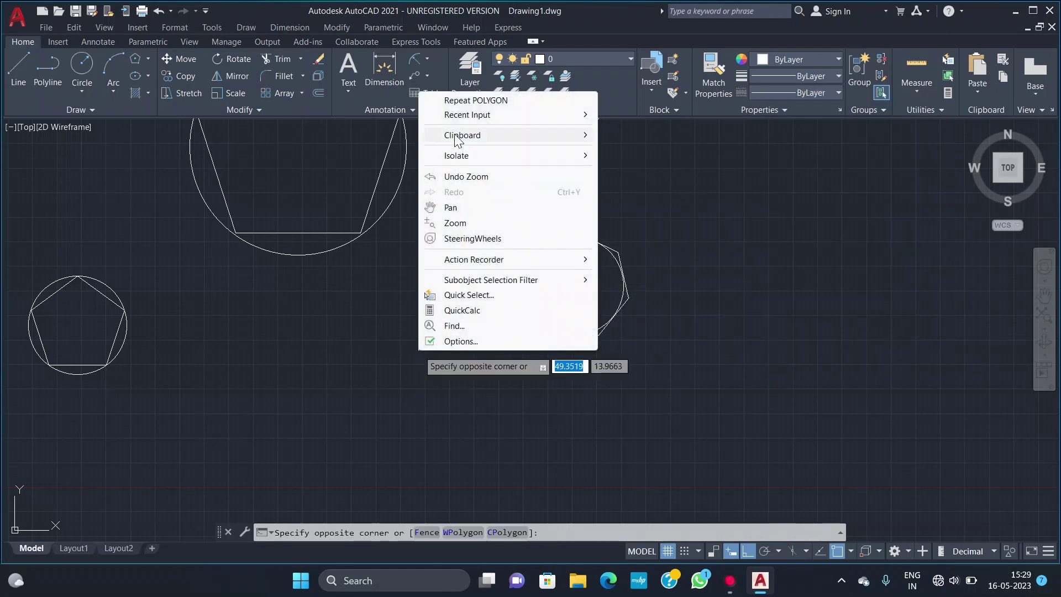
click(355, 326)
scroll(355, 326, down, 2)
scroll(365, 299, down, 4)
click(82, 204)
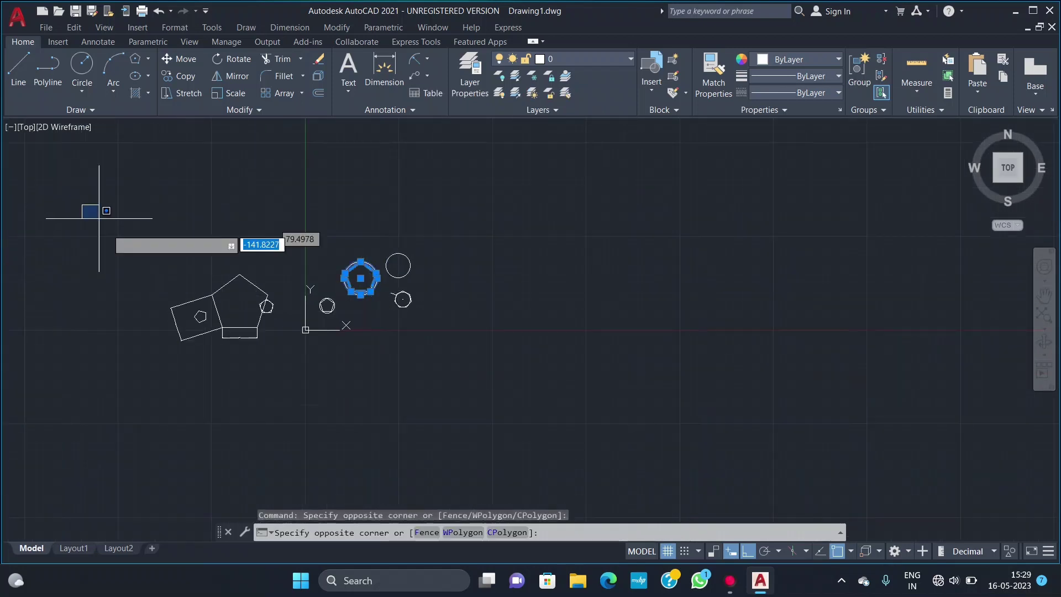
click(538, 380)
right_click(585, 374)
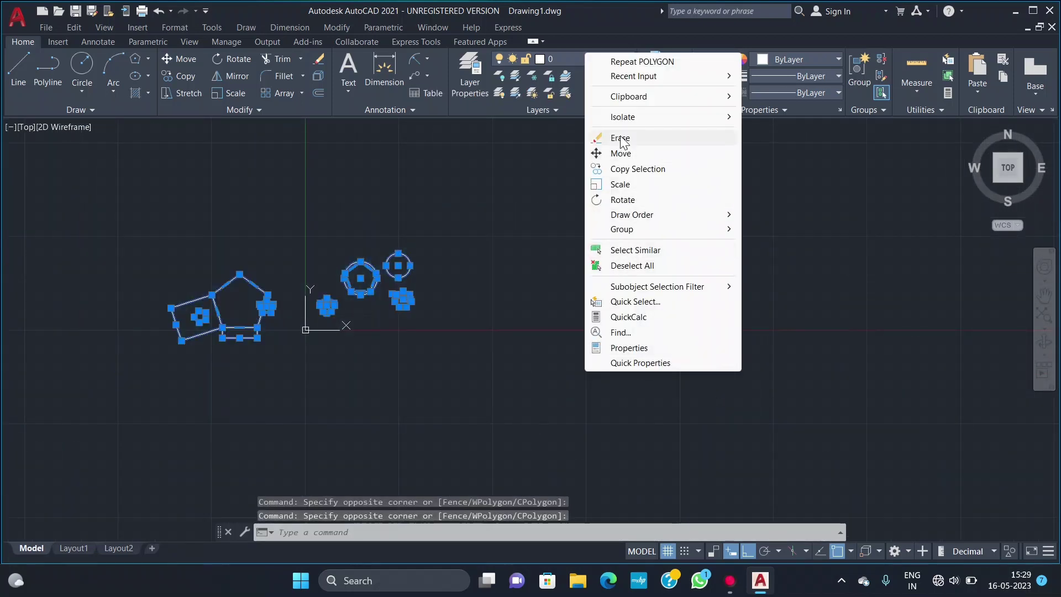